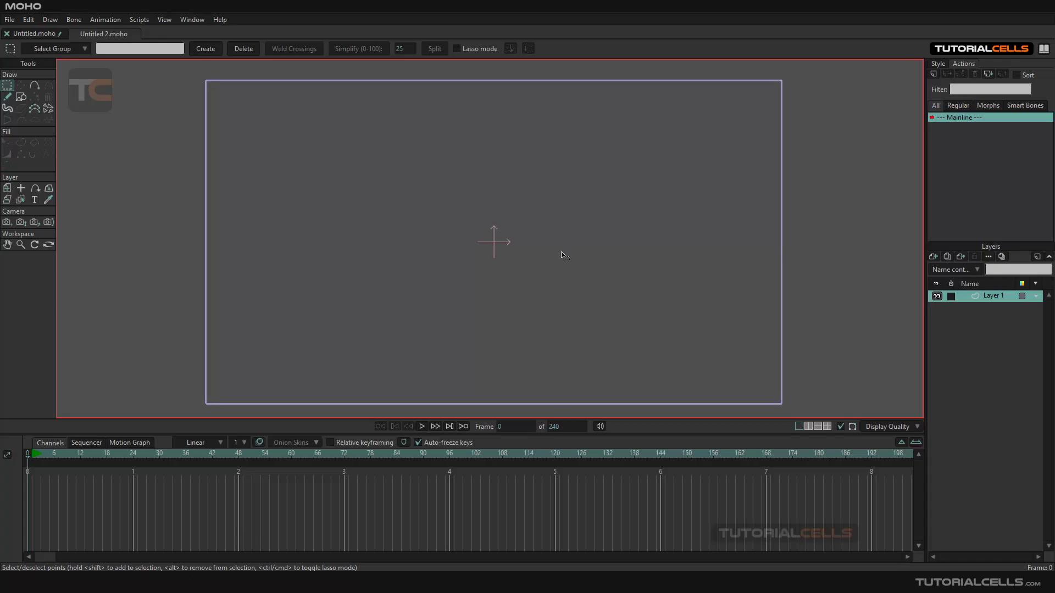
Zoom into the canvas and bring up the context menu for Layer 1.
scroll(513, 243, up, 2)
scroll(513, 243, up, 1)
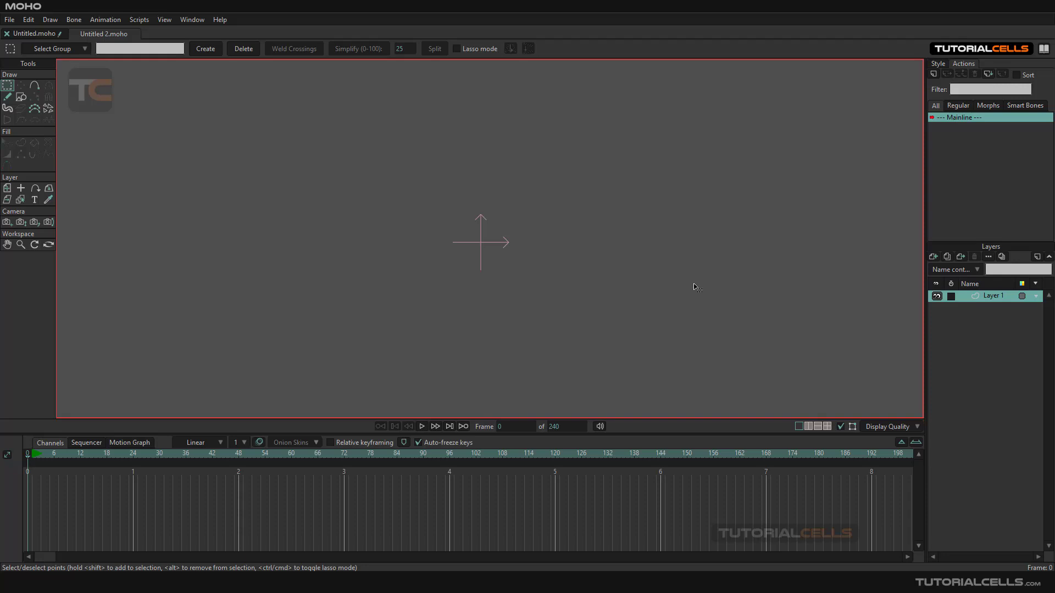
right_click(972, 297)
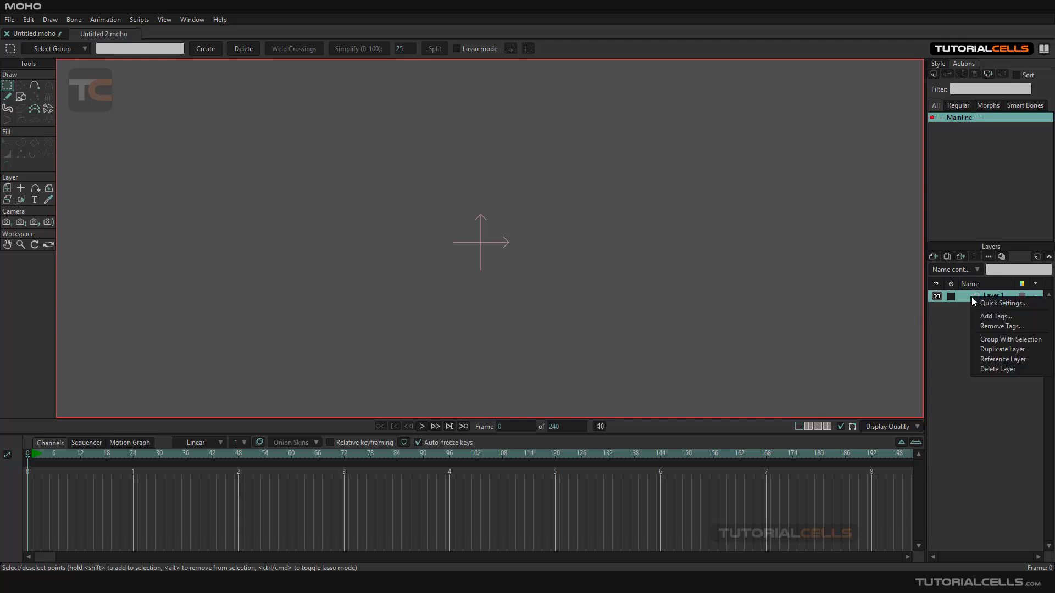
Group Layer 1 into a new Layer 2 and convert Layer 2 into a bone layer.
click(983, 340)
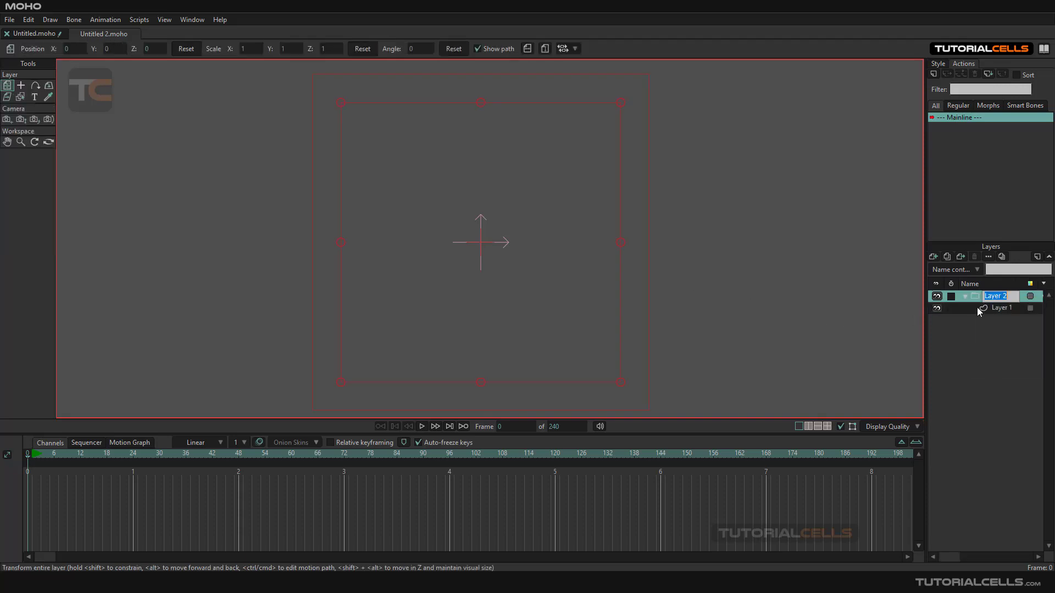
right_click(975, 298)
click(979, 330)
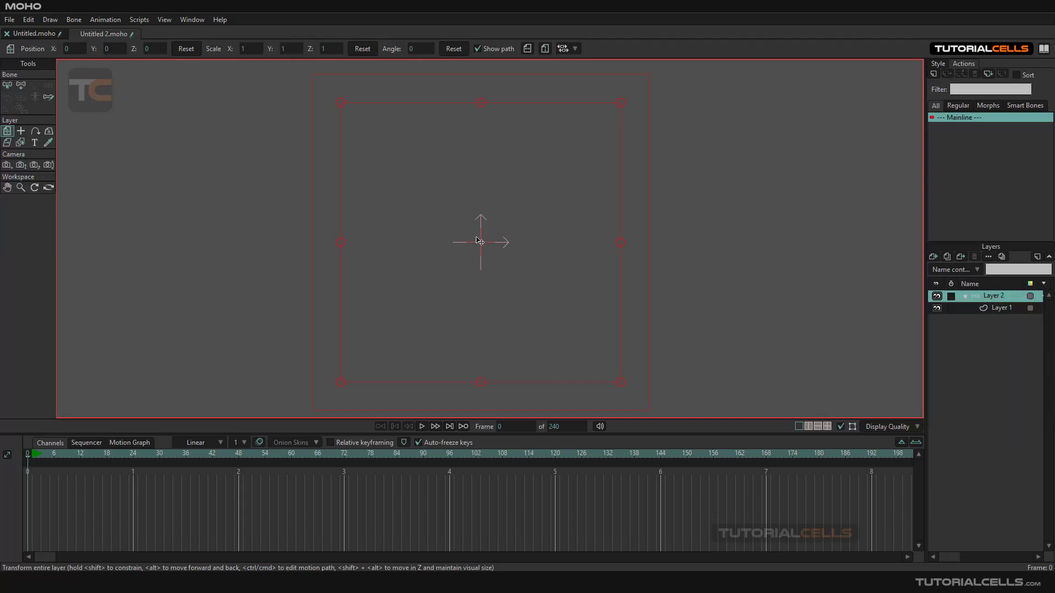
click(21, 85)
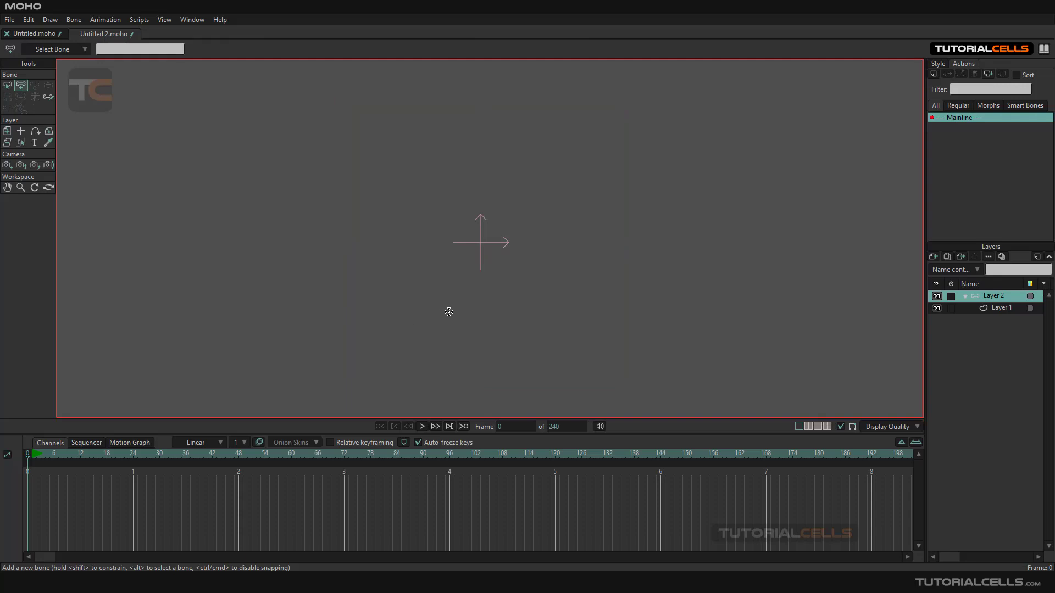
Draw a horizontal hip bone, an upward spine bone, and a right shoulder-arm bone.
drag(476, 299, 570, 300)
mouse_move(501, 281)
mouse_down()
mouse_move(499, 217)
mouse_move(492, 292)
mouse_move(489, 230)
mouse_up()
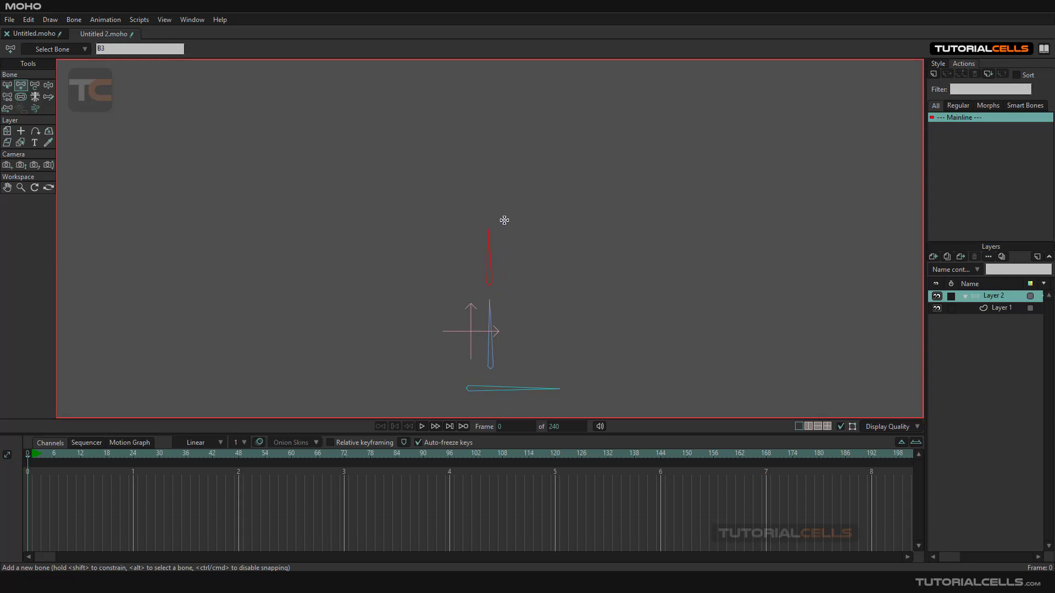
drag(500, 210, 667, 327)
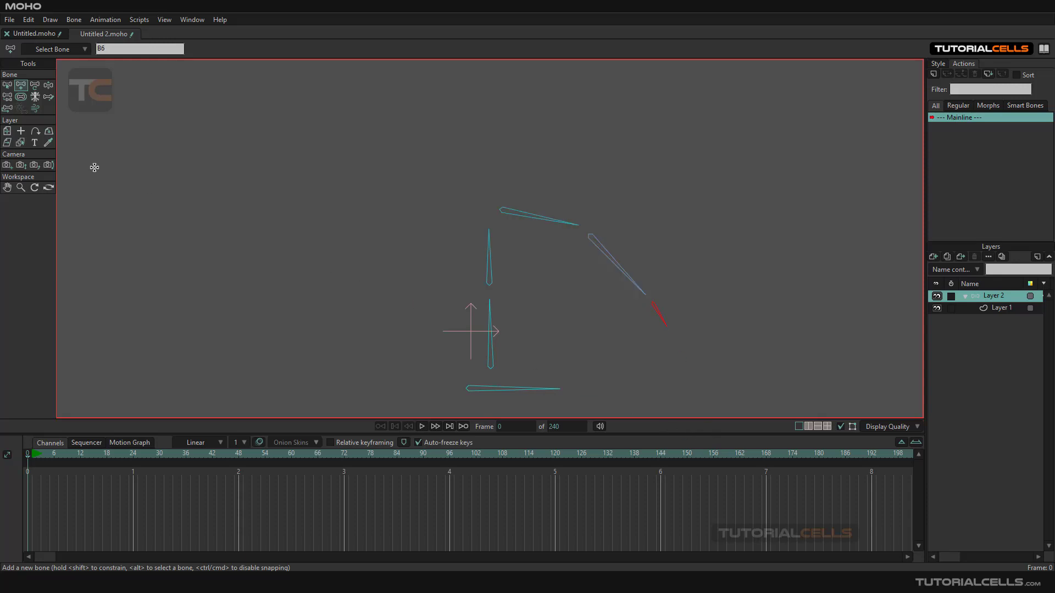
click(9, 102)
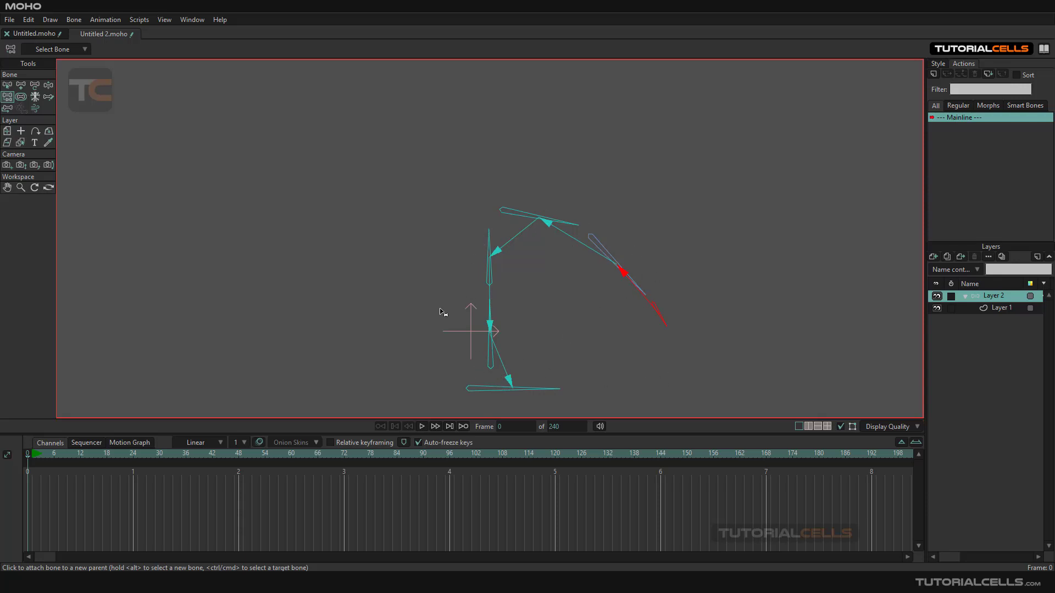
click(20, 86)
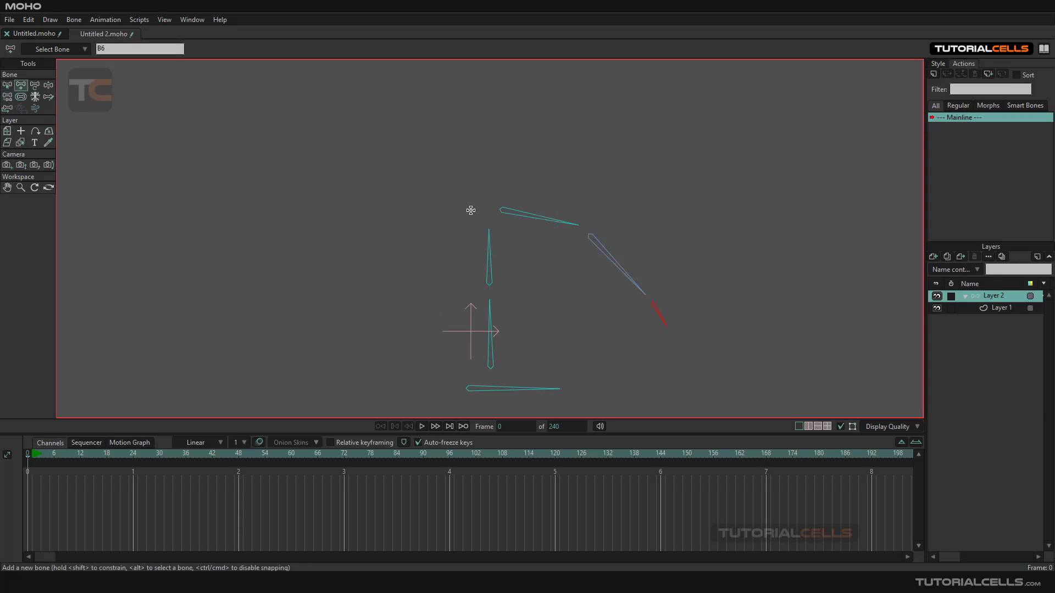
Draw left arm bones, inspect their parent links, then undo them twice.
drag(474, 211, 301, 320)
click(7, 97)
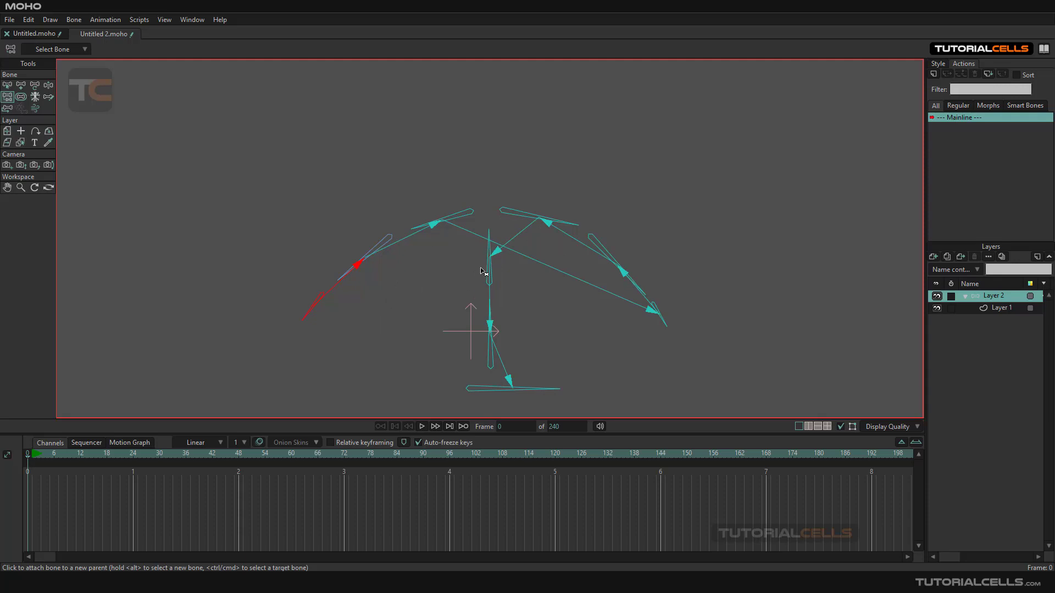
key(ctrl+z)
key(ctrl+z)
key(ctrl+z)
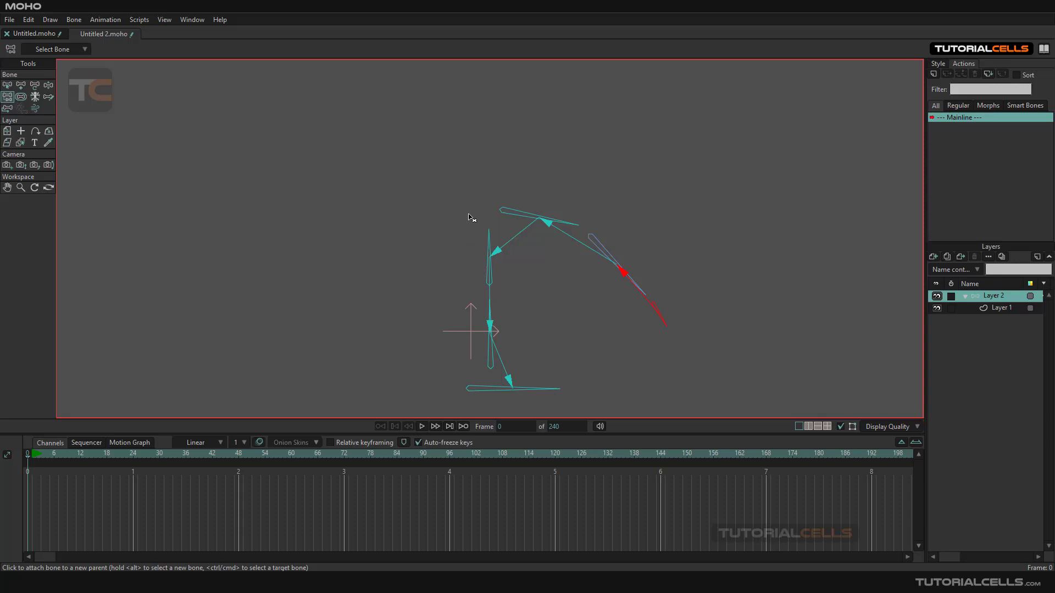
key(ctrl+z)
Redraw a left shoulder bone from the spine top and select the upper spine bone for reparenting.
click(20, 86)
drag(471, 215, 417, 240)
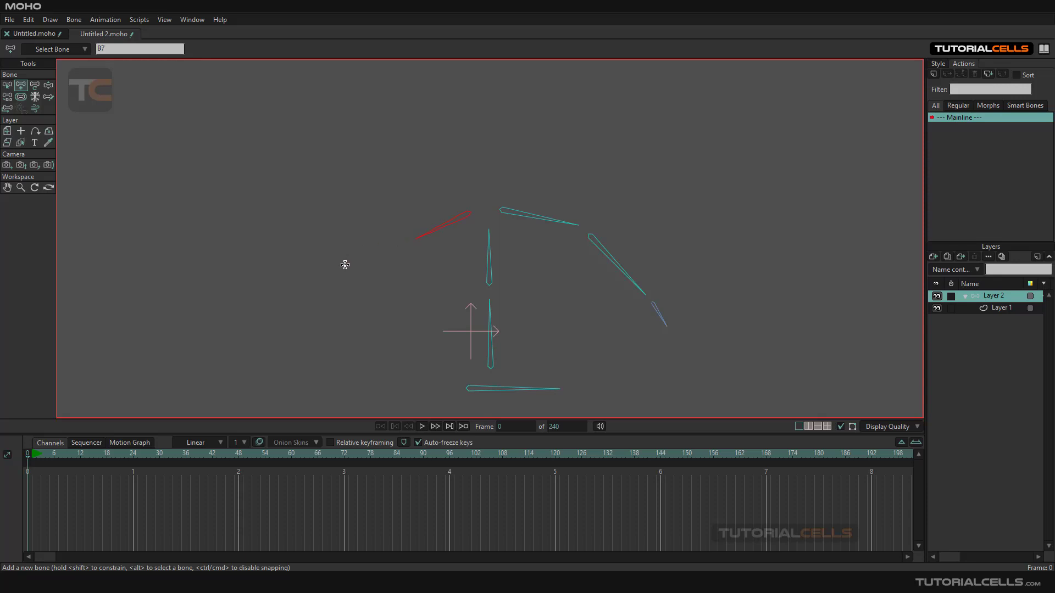
click(7, 97)
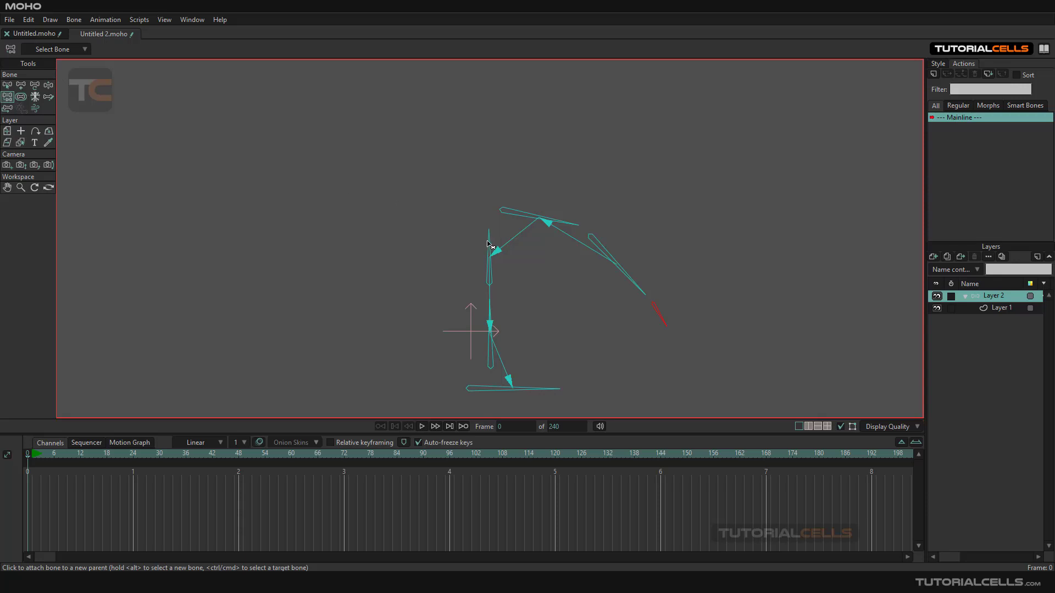
alt+click(488, 245)
Unlink the upper spine bone from its parent and draw the left arm reaching down-left.
click(474, 214)
click(21, 85)
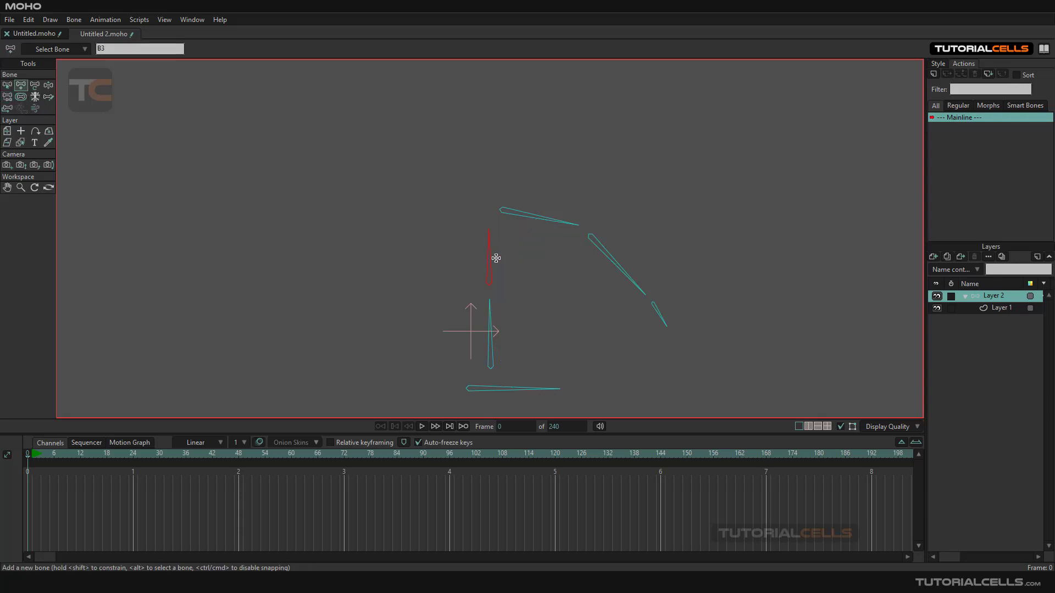
mouse_move(476, 211)
mouse_down()
mouse_move(405, 231)
mouse_move(356, 278)
mouse_move(333, 325)
mouse_up()
click(7, 97)
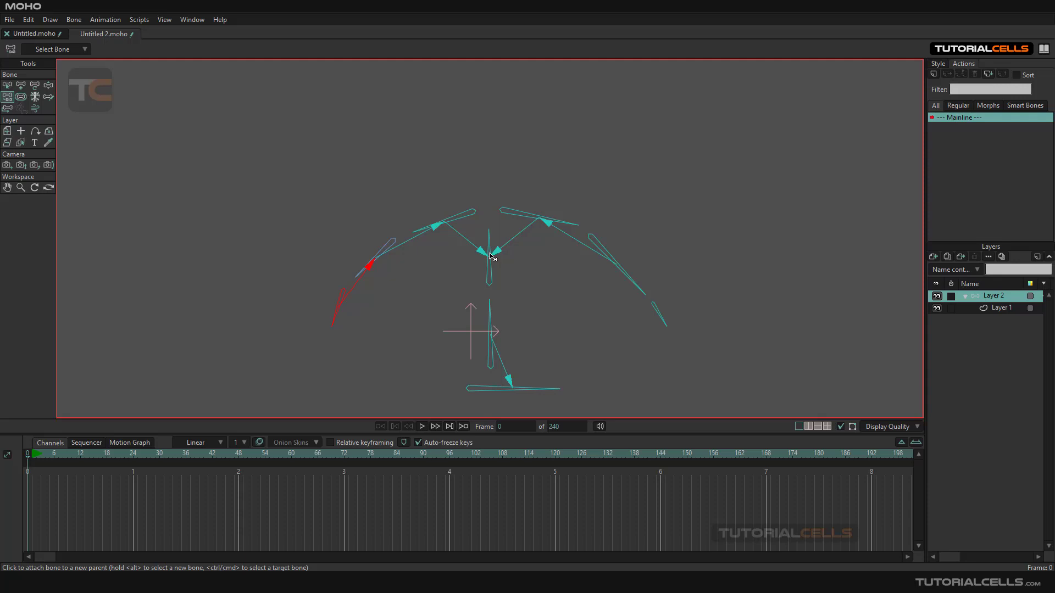
scroll(489, 260, down, 5)
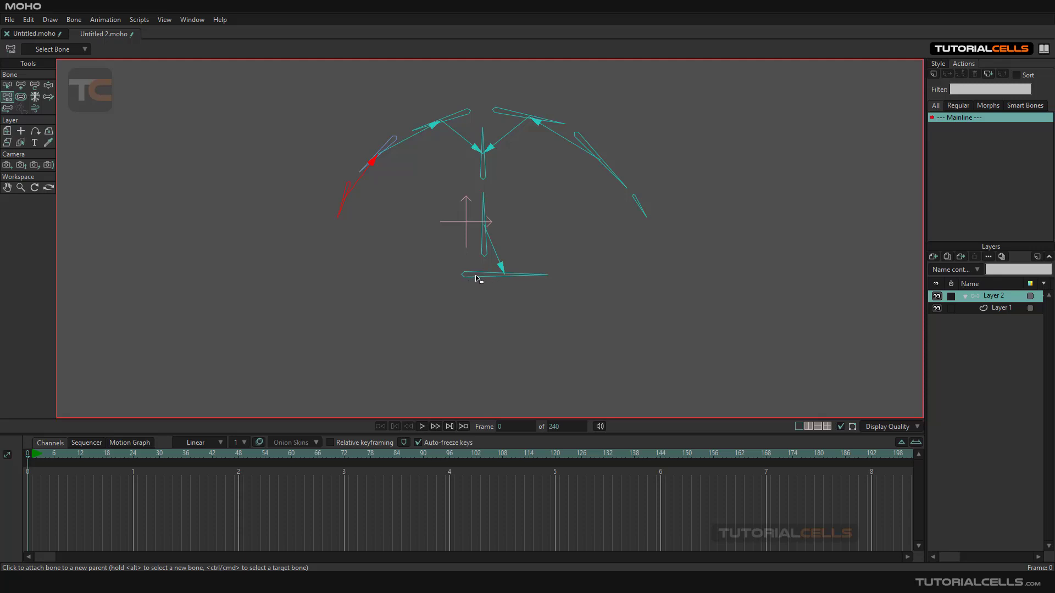
click(21, 85)
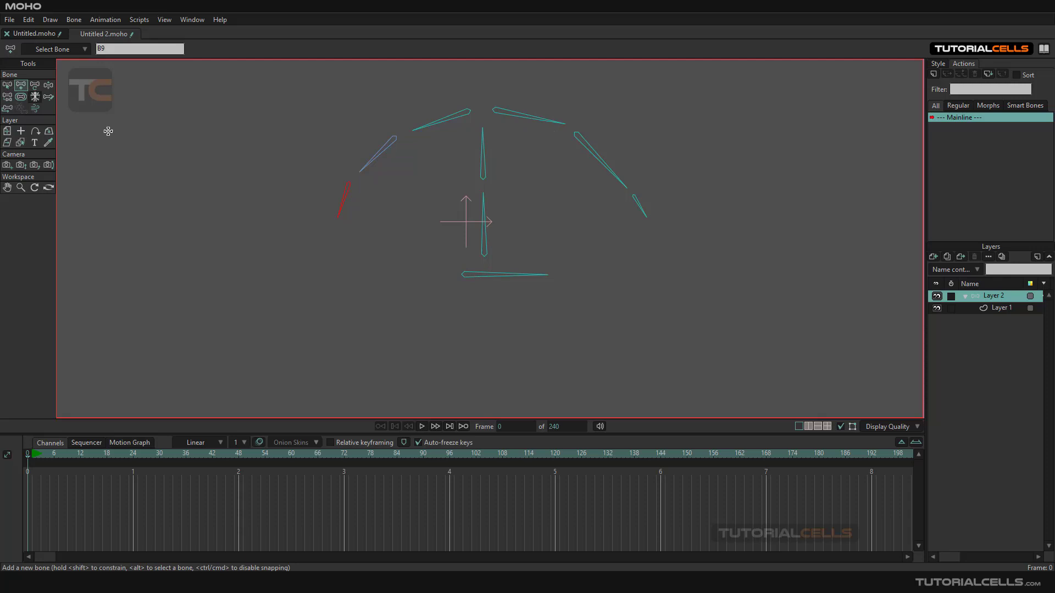
Draw the first leg's thigh and shin bones down from the hip bone.
click(497, 276)
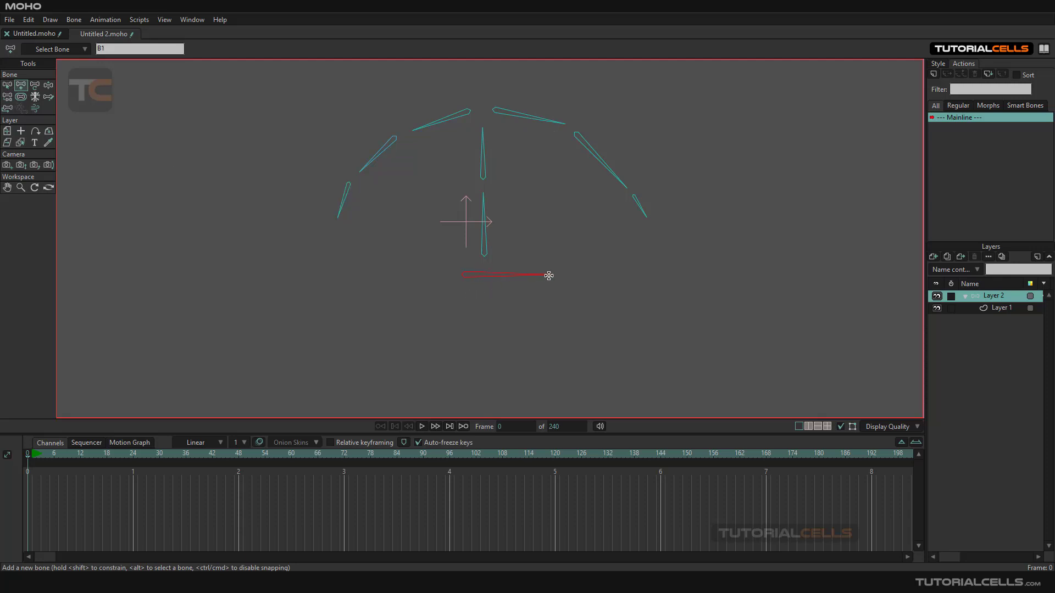
drag(506, 292, 521, 347)
drag(518, 268, 556, 337)
scroll(469, 246, down, 1)
scroll(501, 200, up, 1)
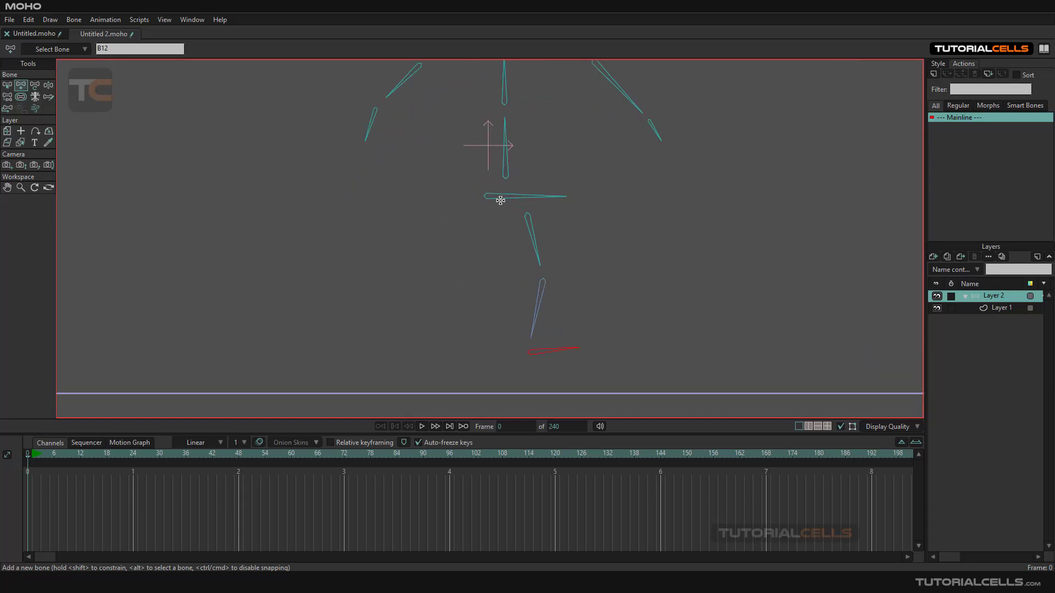
Draw the other leg down-left from the hip bone and review the parent links.
click(499, 197)
drag(484, 215, 432, 357)
click(7, 96)
scroll(378, 198, down, 1)
drag(378, 198, 386, 236)
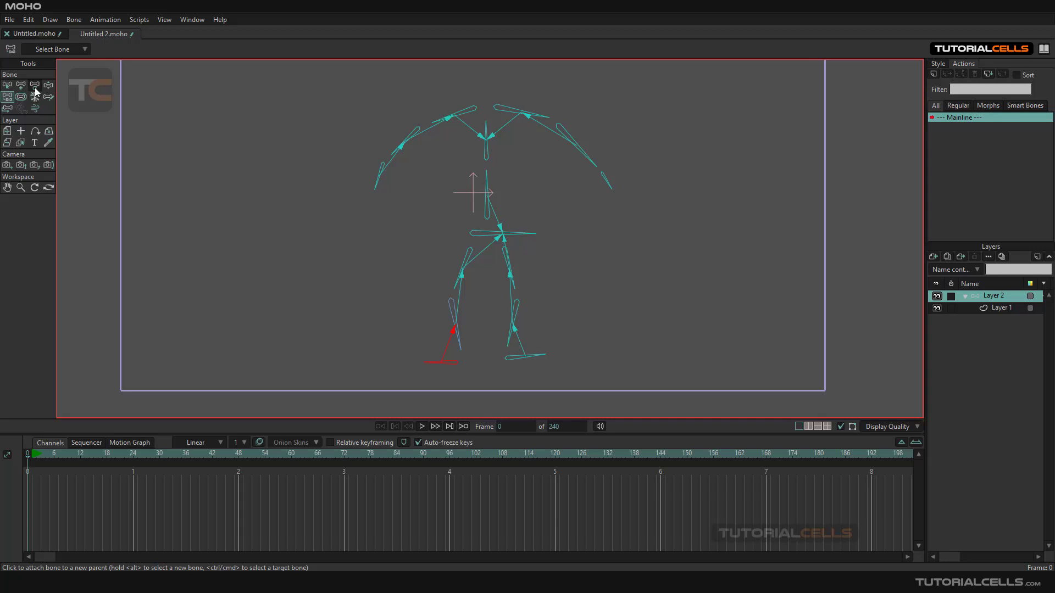
Drag the hip bone and tilt it to angle 0.3386 to test the rig.
click(48, 85)
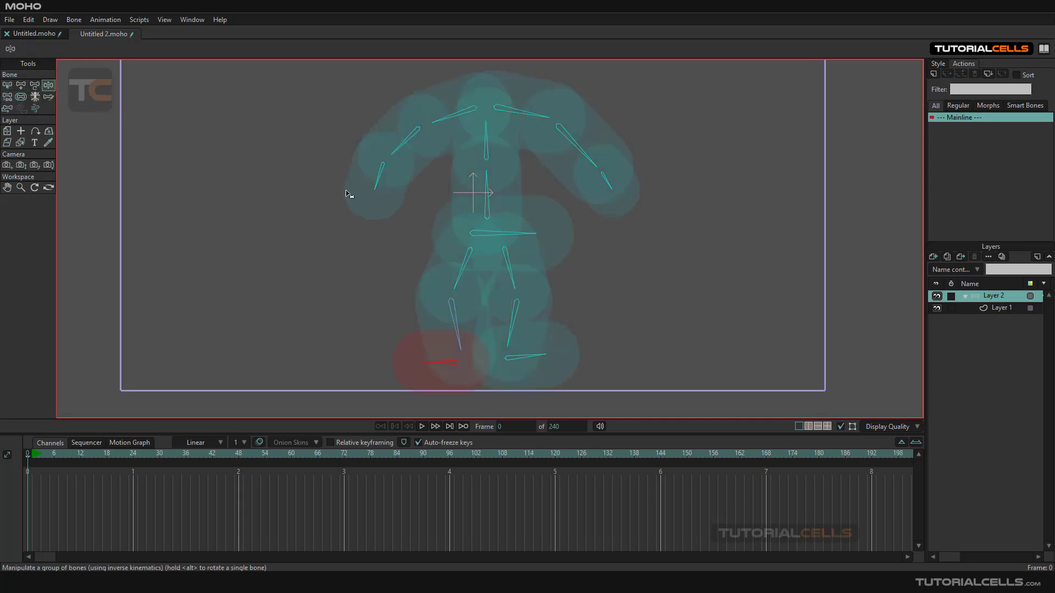
drag(522, 235, 494, 237)
click(35, 85)
Select the vertical spine bone B2 and reparent it within the torso hierarchy.
scroll(481, 176, up, 2)
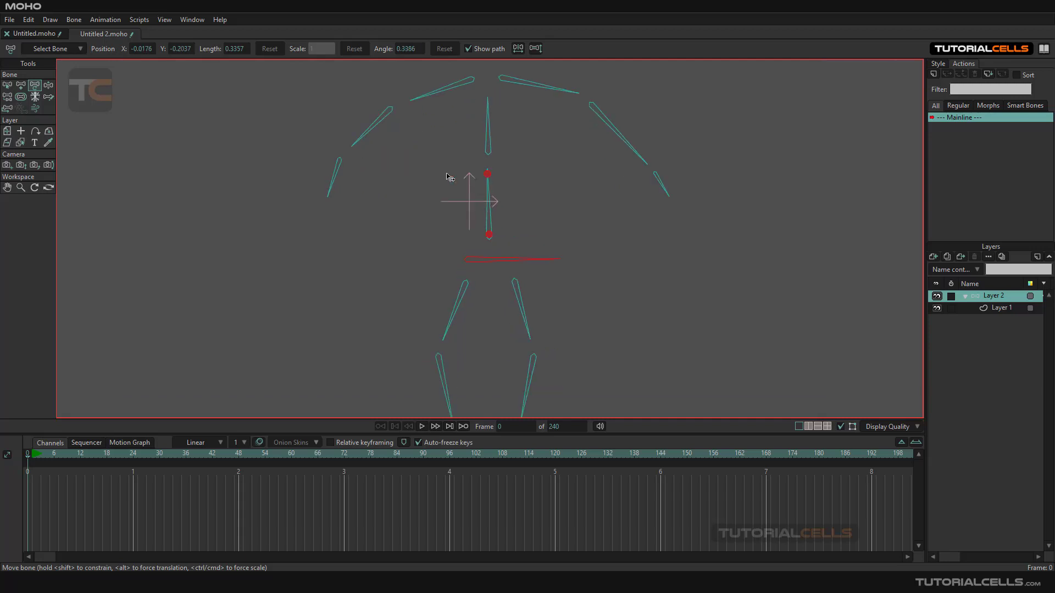
click(7, 96)
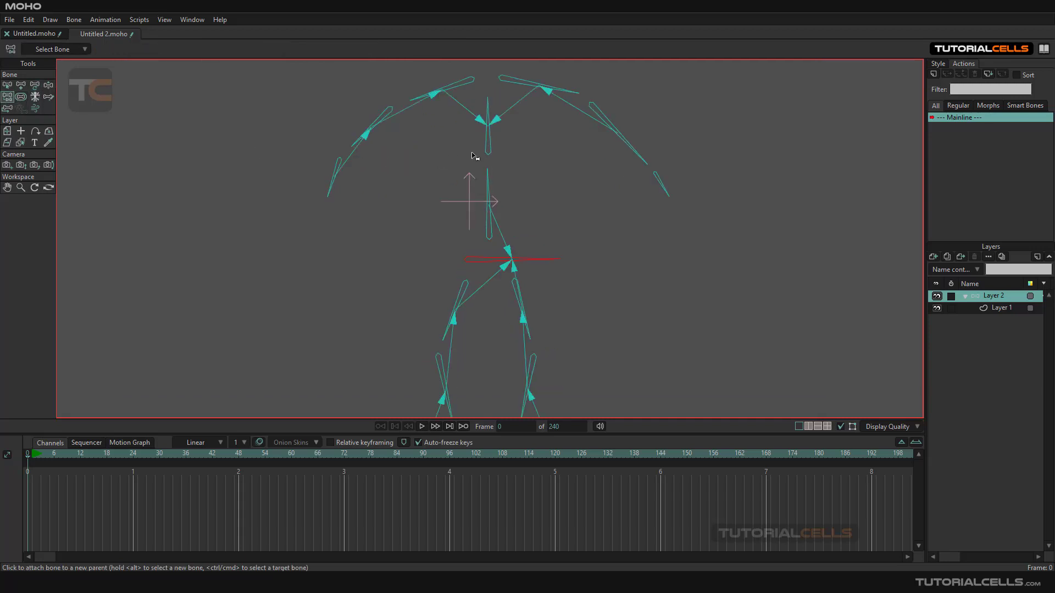
drag(477, 156, 466, 215)
scroll(479, 220, up, 1)
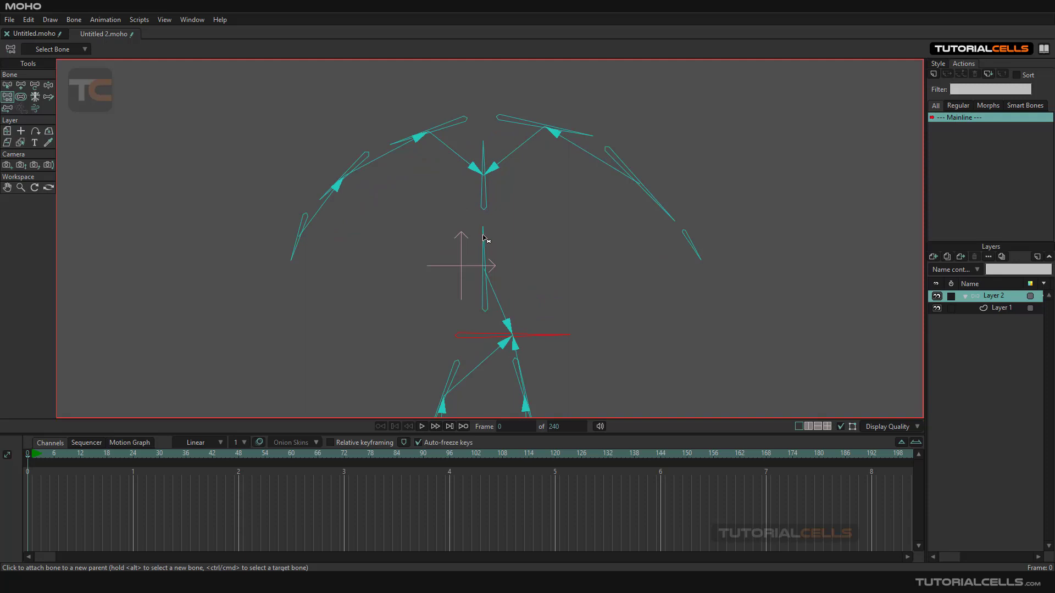
click(5, 85)
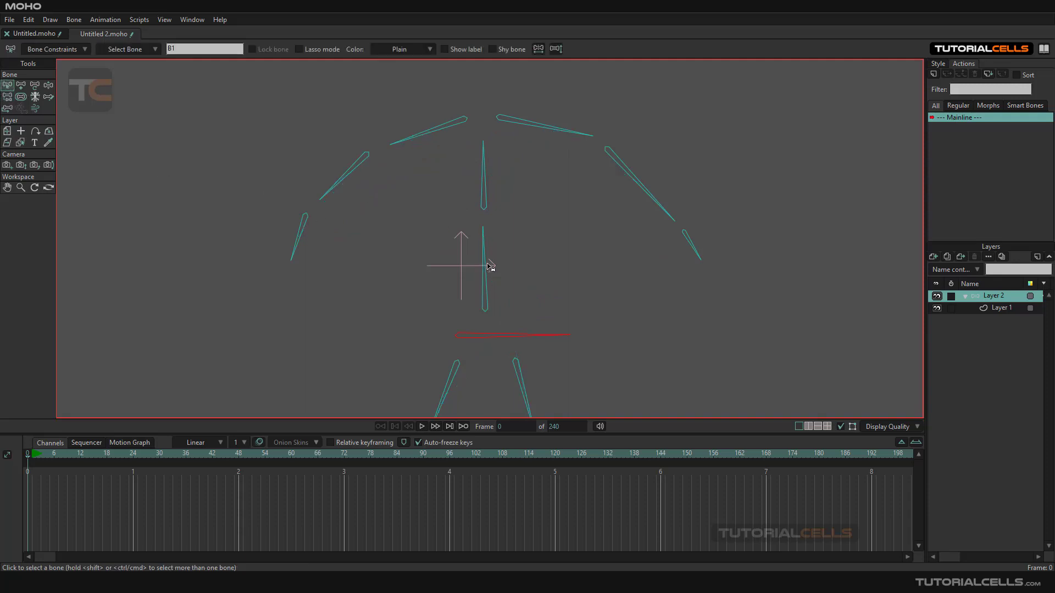
click(487, 262)
click(7, 97)
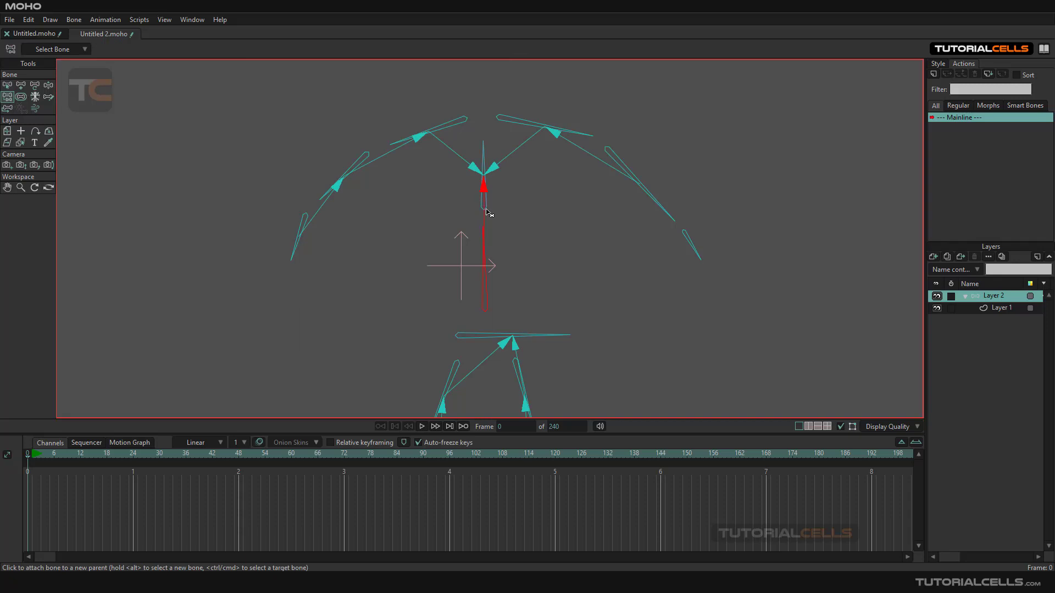
Select the horizontal hip bone and make it the lower spine bone's parent.
scroll(457, 215, down, 2)
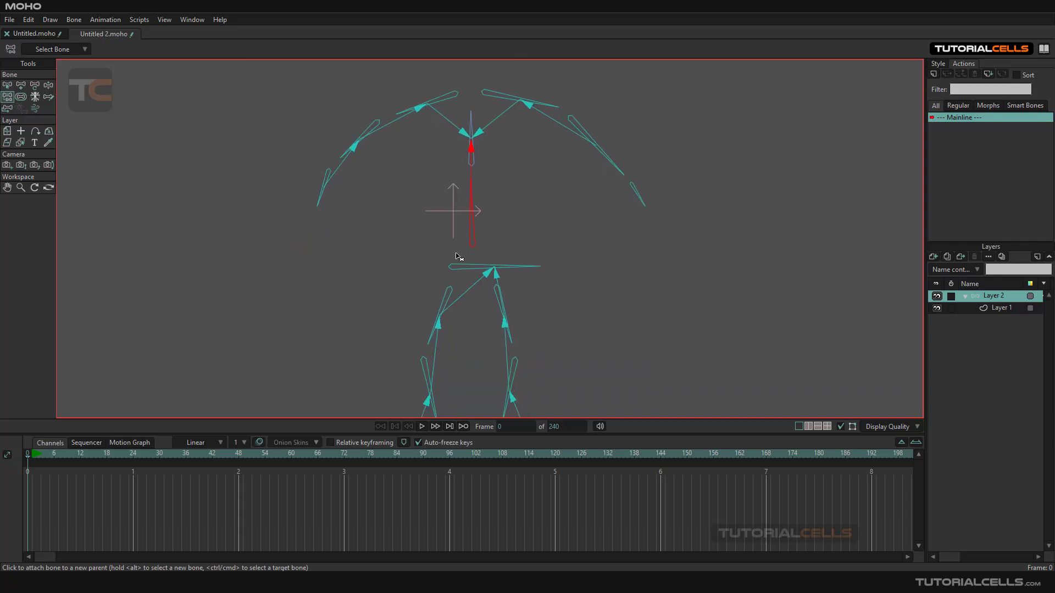
scroll(462, 268, up, 2)
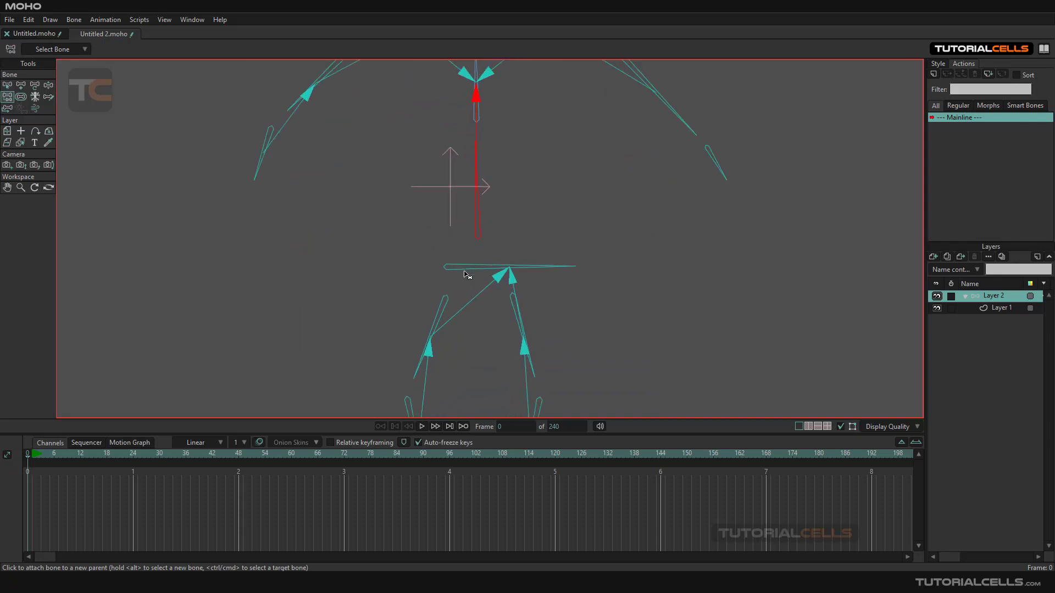
click(7, 85)
click(448, 268)
click(7, 97)
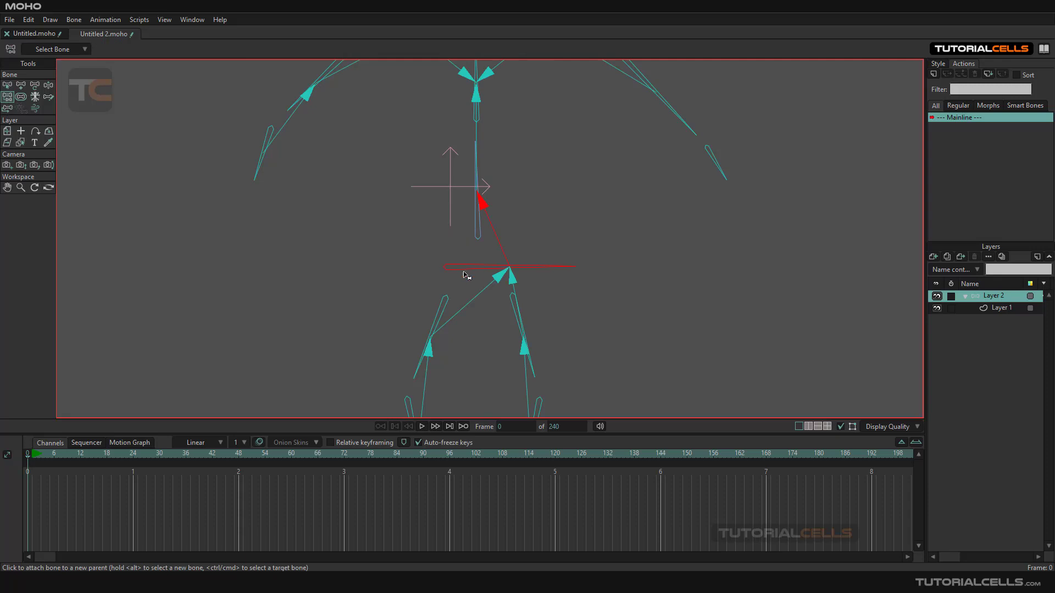
click(48, 86)
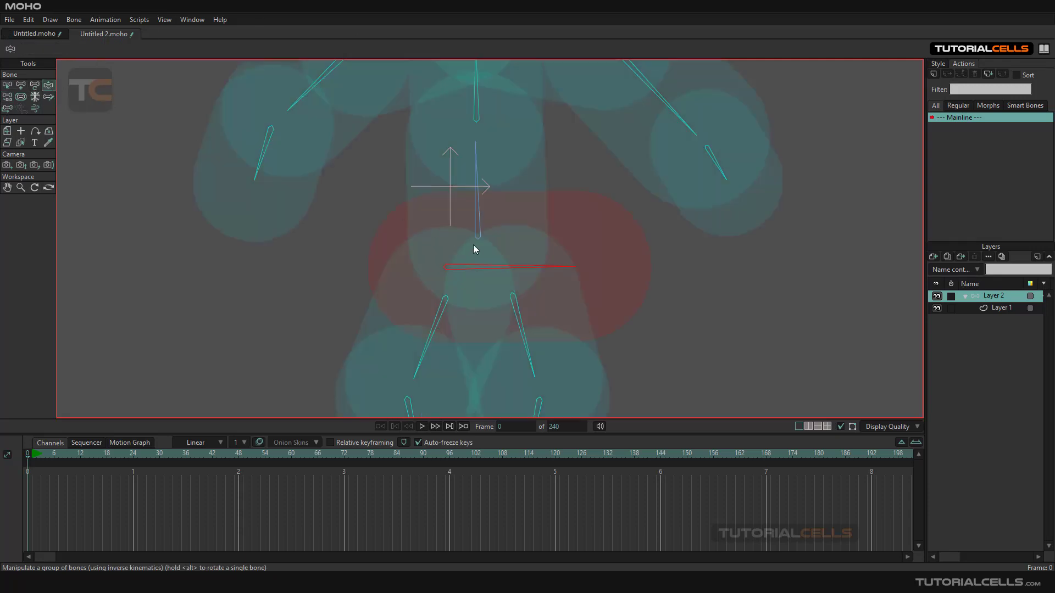
Tilt and move the hip bone to confirm the legs follow, lower spine reaching angle 267.3896.
drag(495, 266, 499, 263)
click(20, 86)
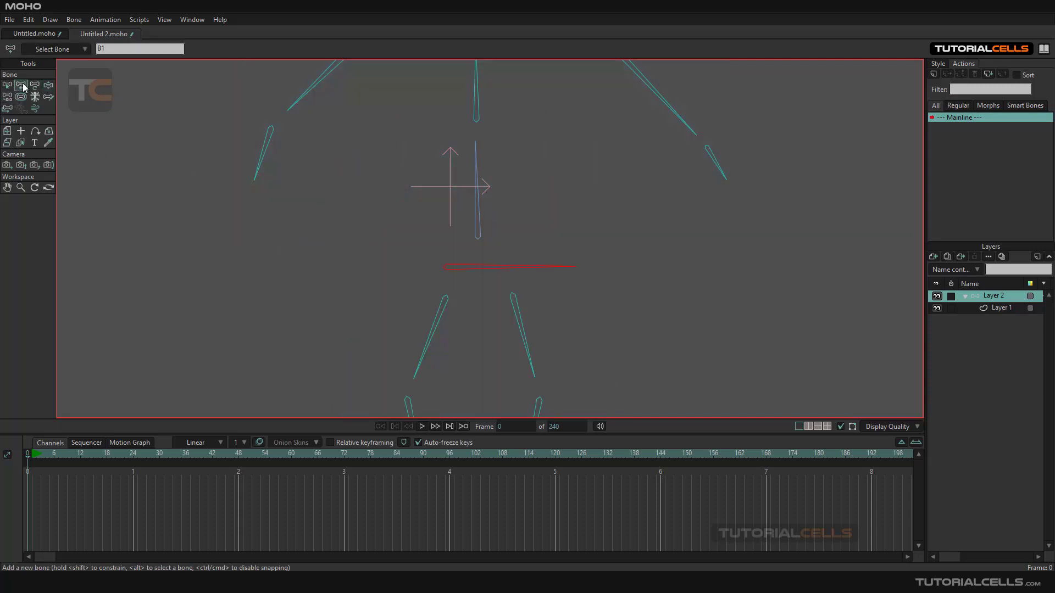
drag(496, 266, 496, 258)
click(8, 85)
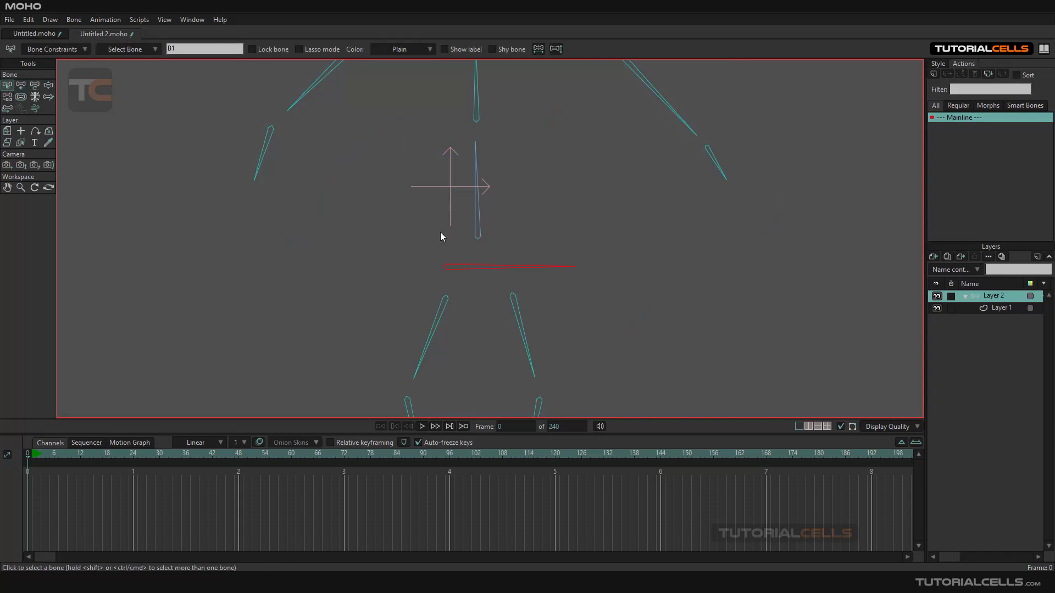
scroll(462, 242, down, 3)
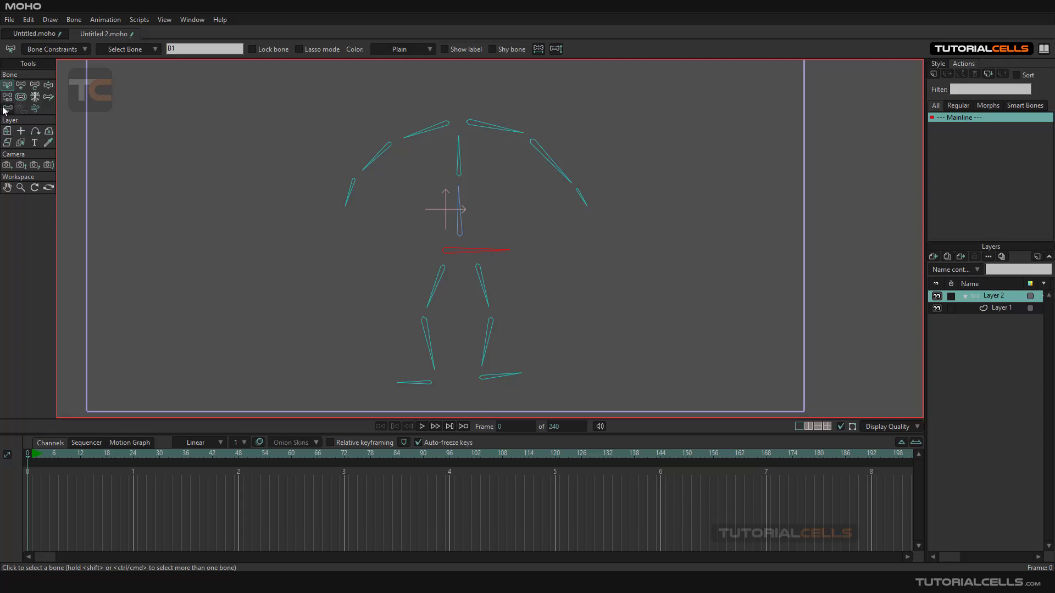
click(35, 86)
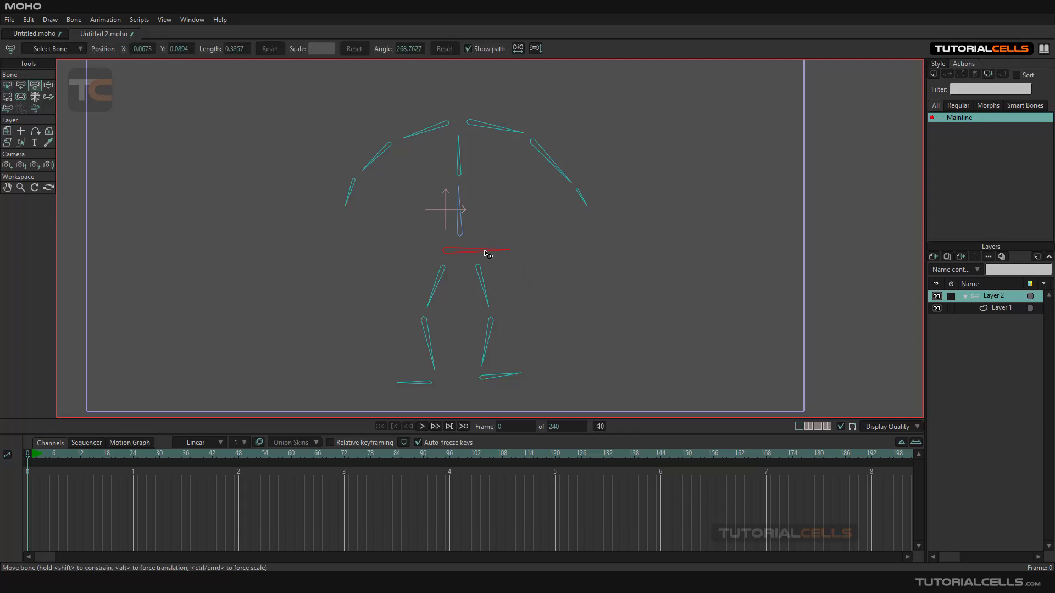
drag(485, 254, 455, 183)
scroll(455, 183, up, 3)
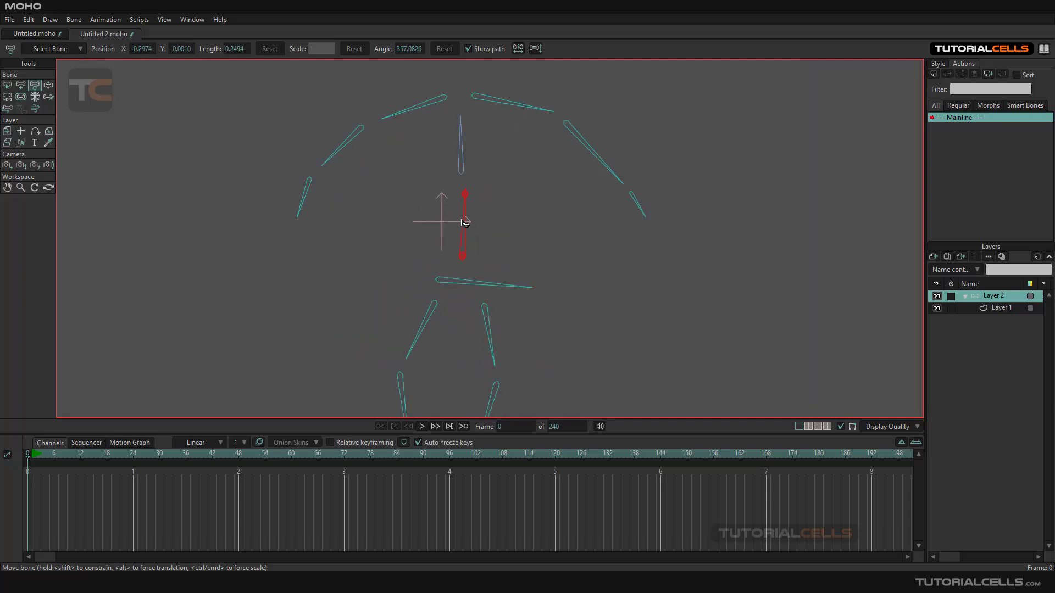
Make the lower spine bone the parent of the upper chest bone.
click(7, 98)
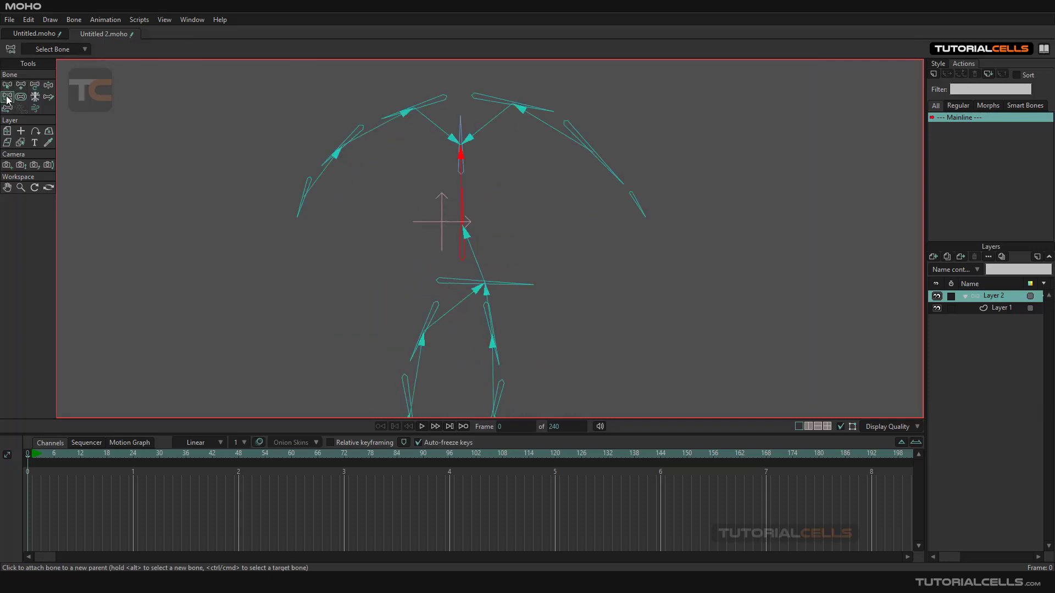
scroll(476, 153, up, 2)
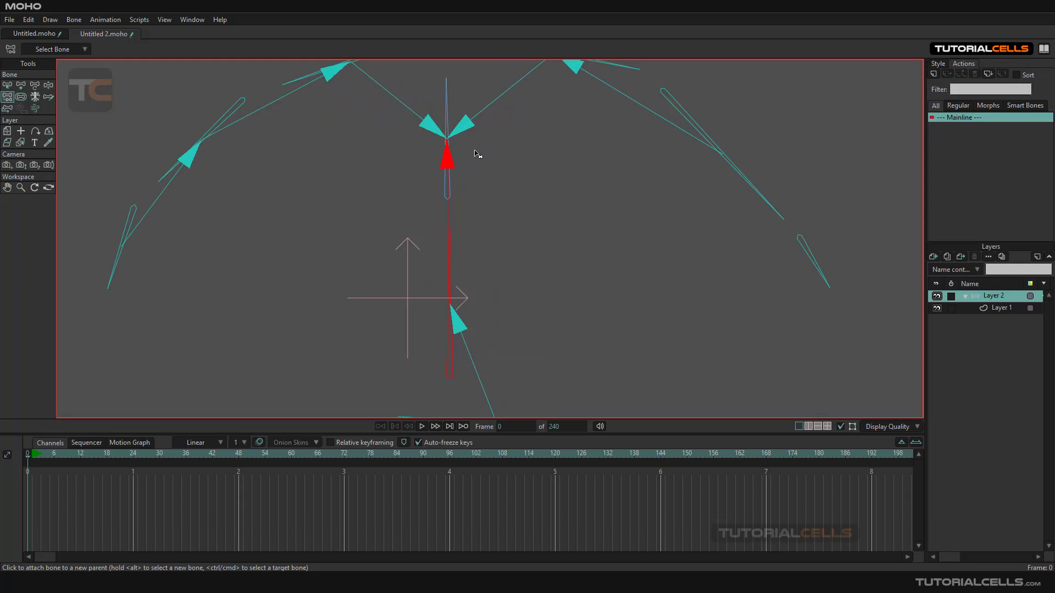
scroll(476, 153, down, 1)
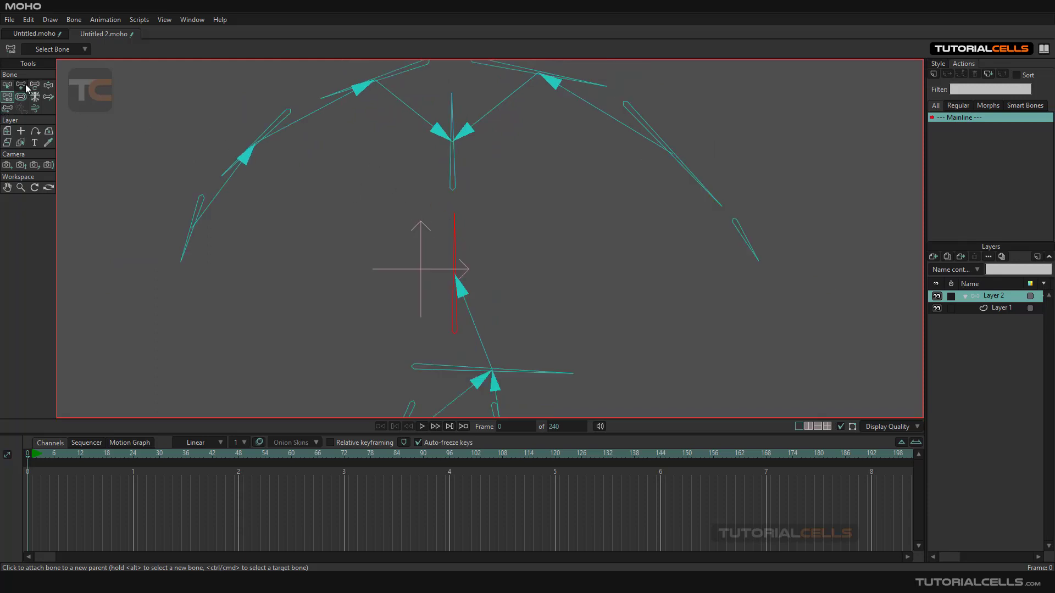
click(7, 85)
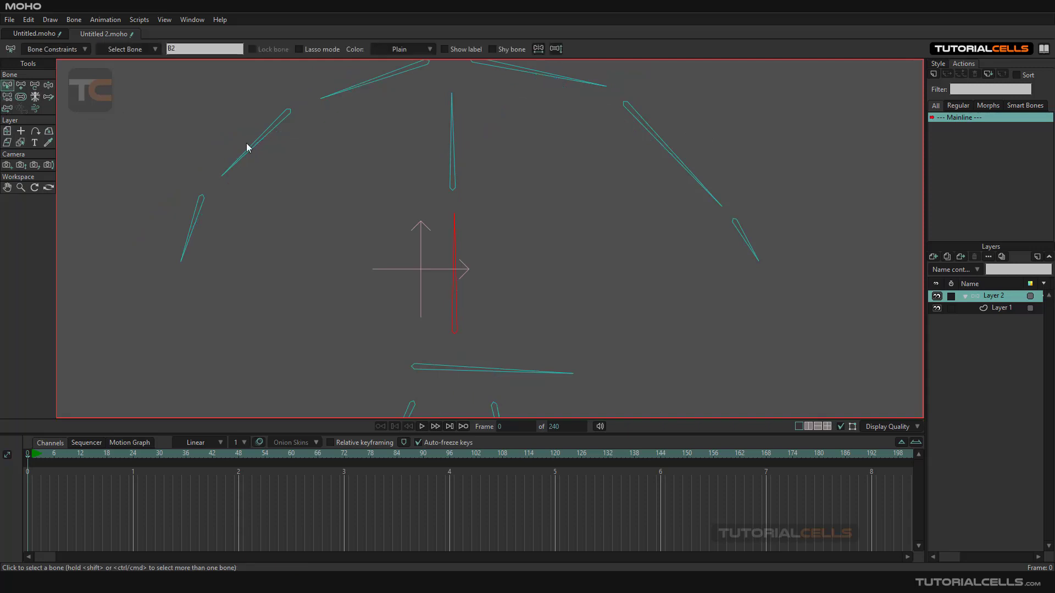
click(450, 178)
click(8, 98)
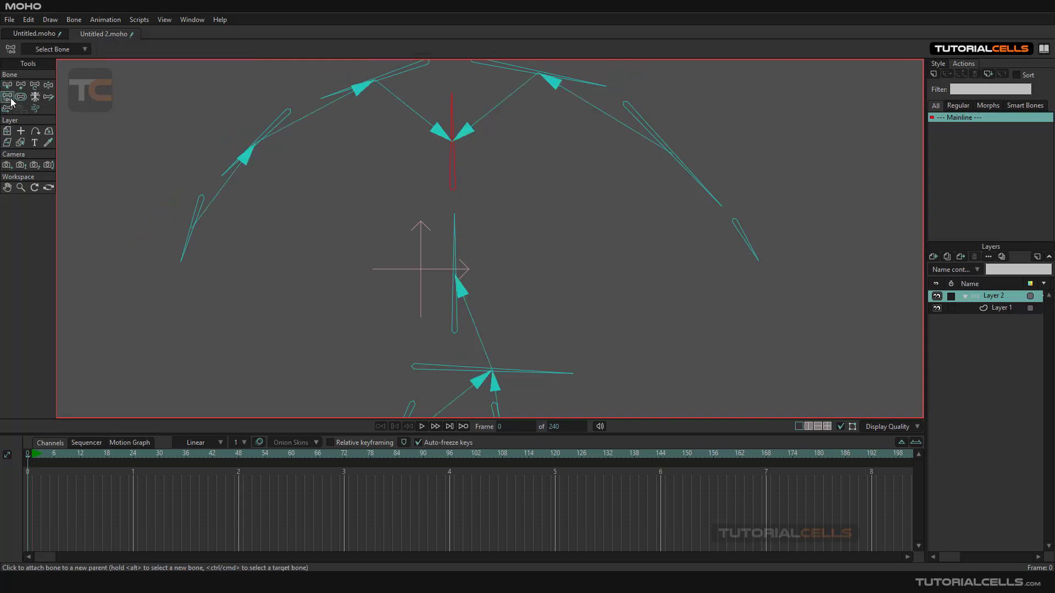
click(456, 236)
Drag the hip bone to test the links, lower spine settling at angle 269.5708.
click(35, 86)
mouse_move(462, 361)
mouse_down()
mouse_move(471, 376)
mouse_move(477, 368)
mouse_up()
scroll(479, 367, down, 3)
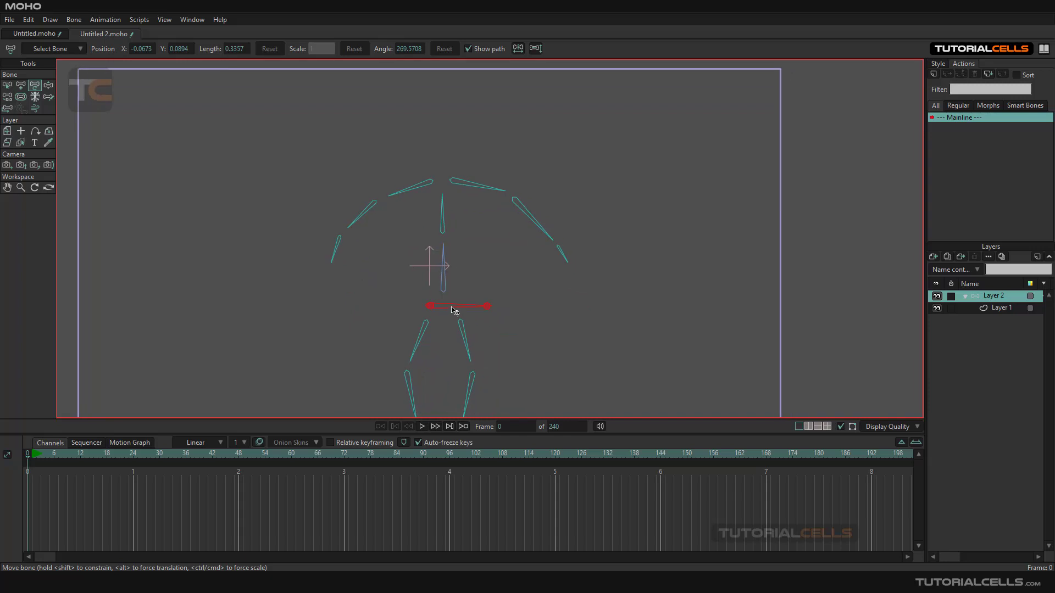
drag(480, 285, 322, 250)
scroll(322, 249, up, 3)
drag(226, 245, 460, 278)
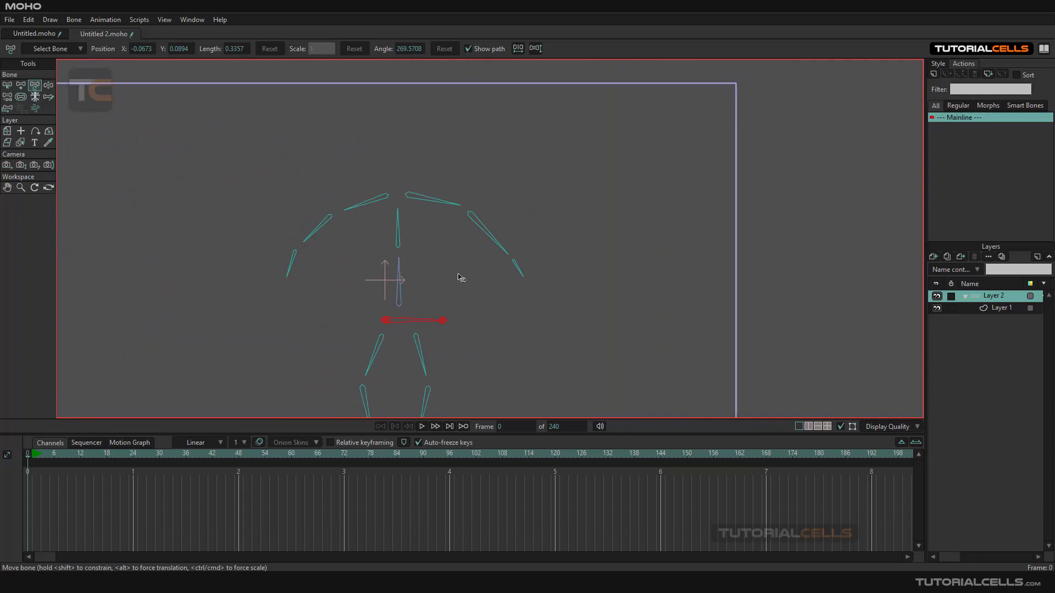
mouse_move(587, 286)
mouse_down()
mouse_move(311, 257)
mouse_move(250, 222)
mouse_move(124, 219)
mouse_move(468, 295)
mouse_move(455, 298)
mouse_move(482, 295)
mouse_up()
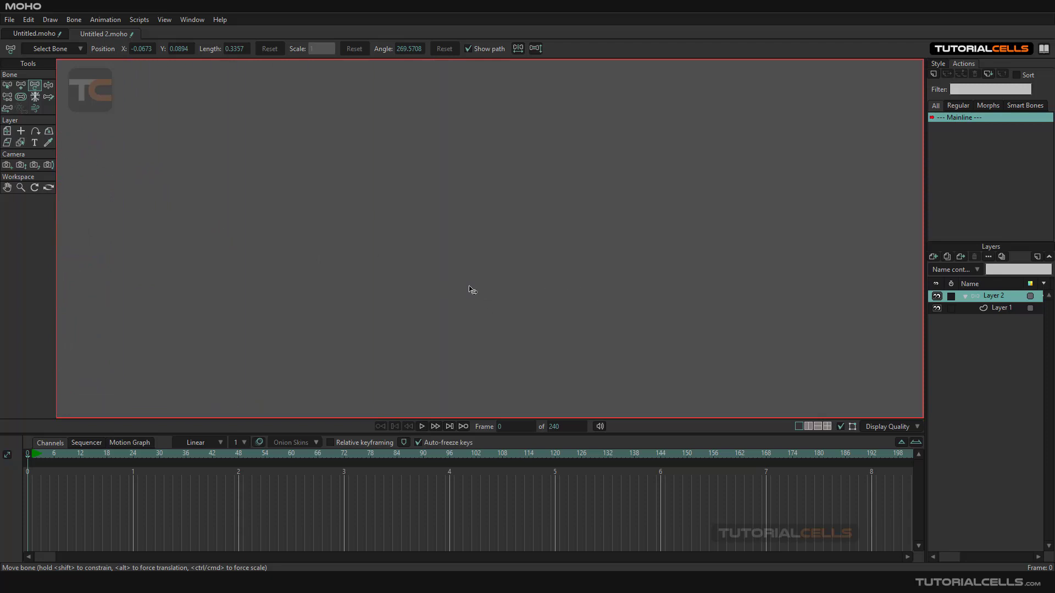
Add an empty bone layer, Layer 2, on top of the layer stack for drawing bones.
click(933, 258)
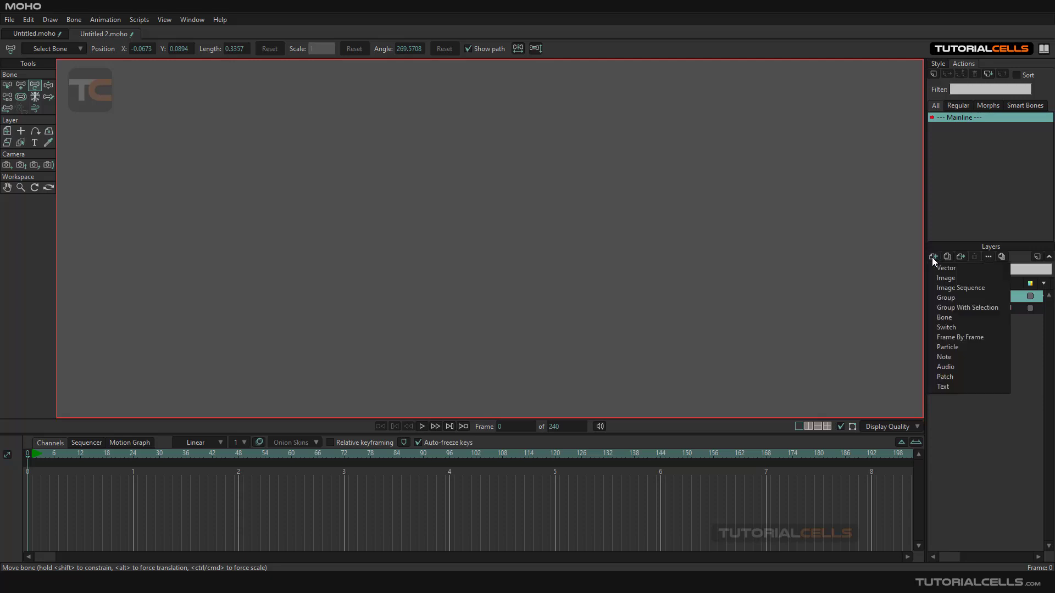
click(945, 318)
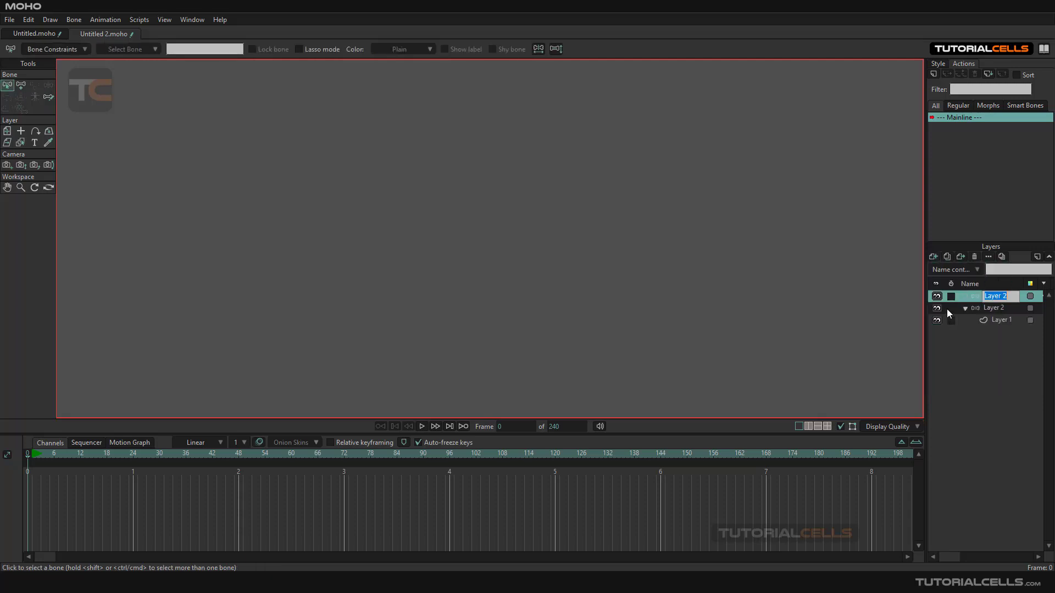
click(21, 86)
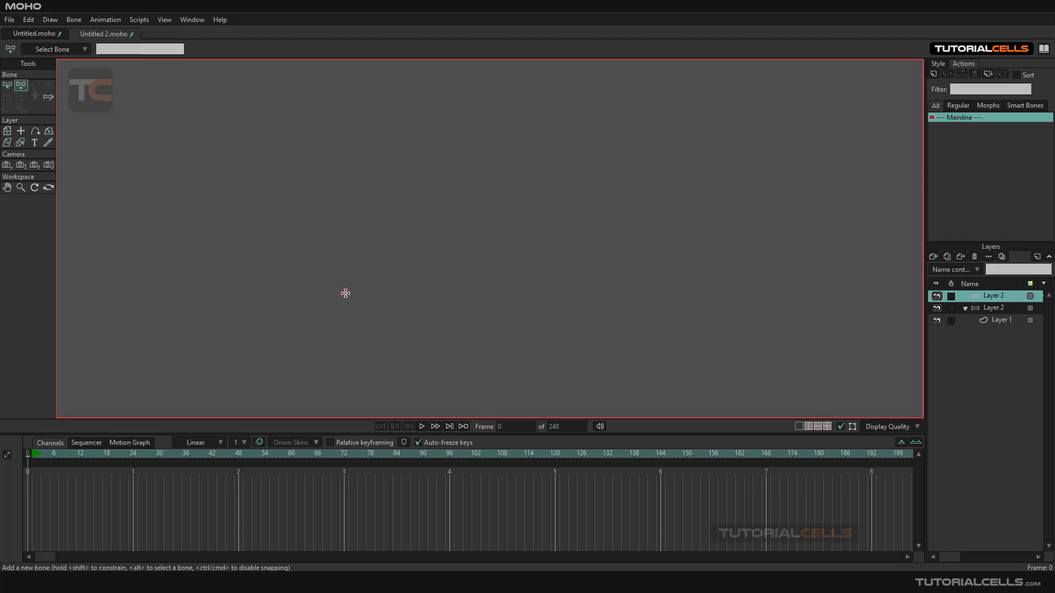
Draw a connected five-bone chain, then pull the end bone and B4 to test IK.
mouse_move(337, 284)
mouse_down()
mouse_move(506, 264)
mouse_move(591, 221)
mouse_move(688, 208)
mouse_up()
drag(707, 207, 790, 240)
click(51, 88)
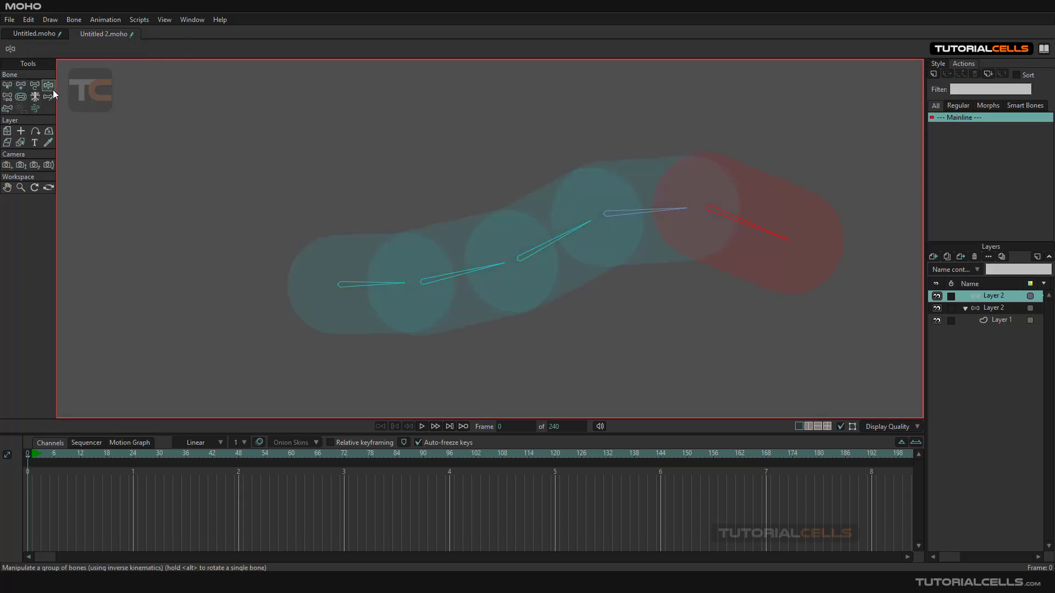
drag(740, 220, 786, 208)
drag(650, 209, 631, 229)
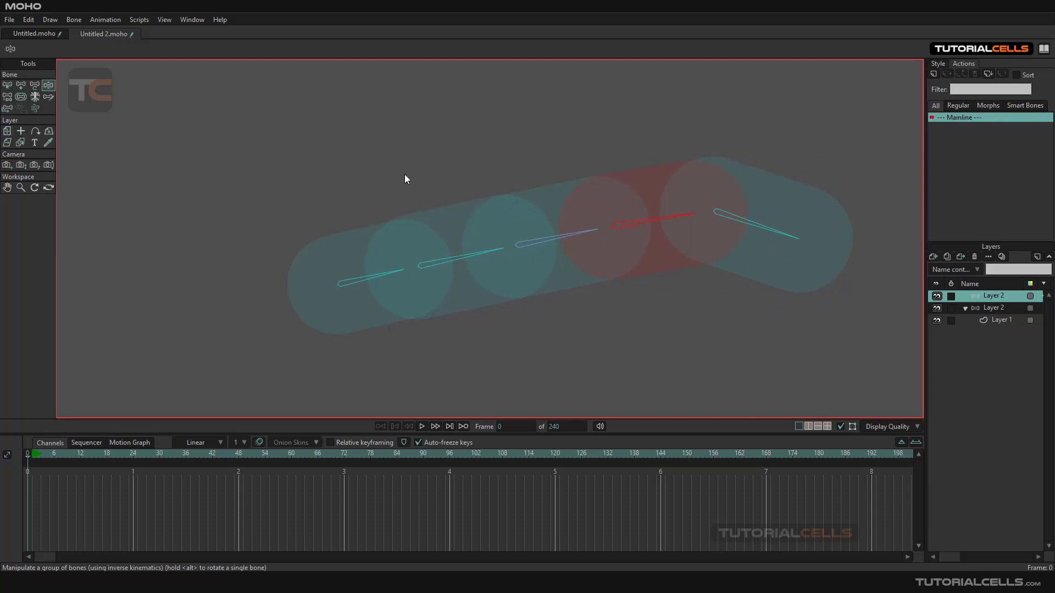
Sprout upright branch bones B6, B7 and B8 from the last three chain bones.
click(21, 86)
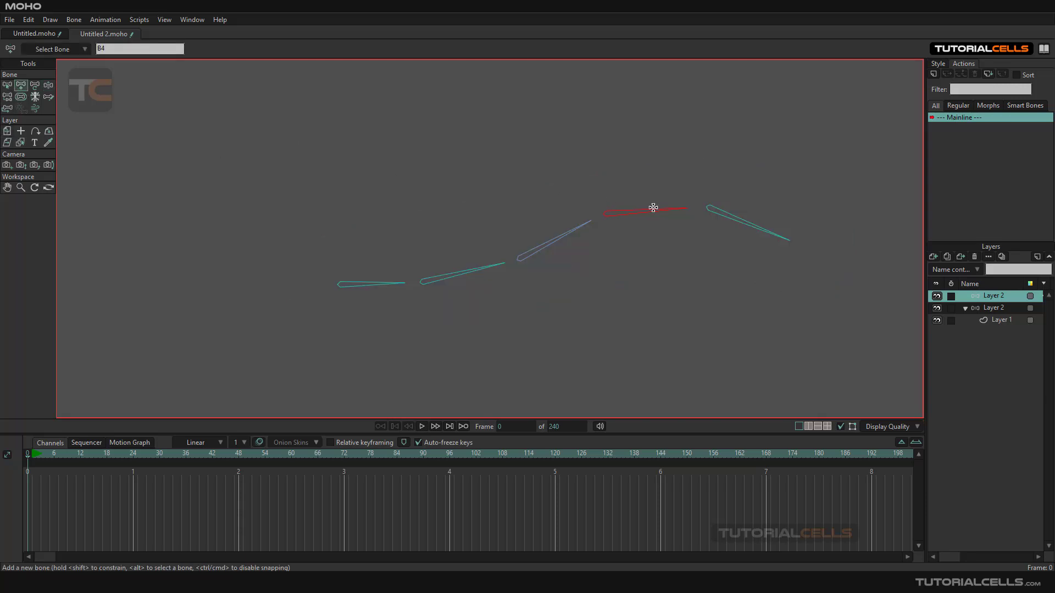
click(734, 216)
drag(756, 184, 773, 160)
click(640, 211)
drag(647, 184, 662, 140)
click(556, 242)
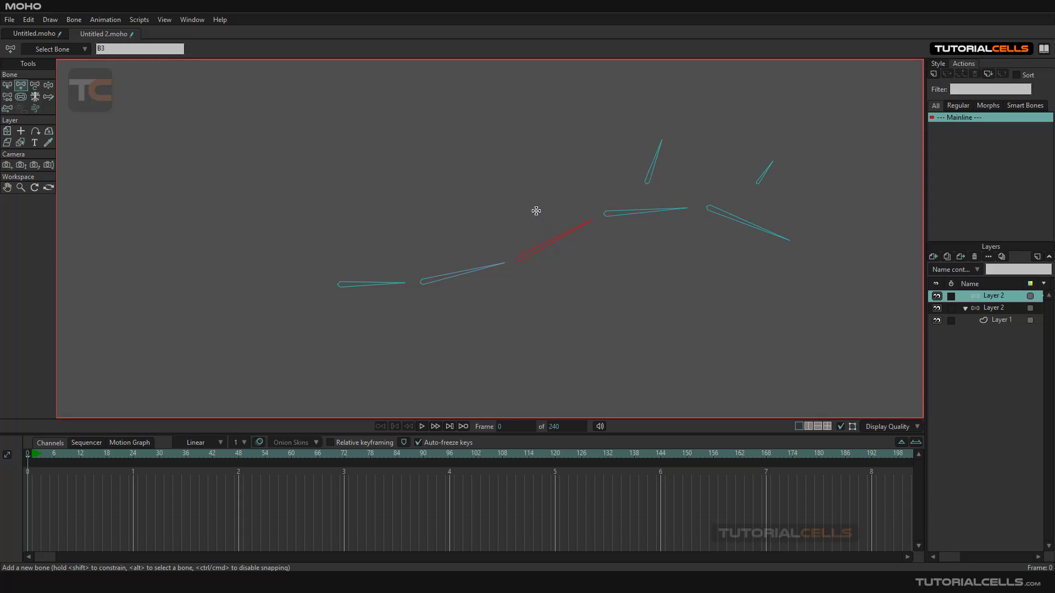
drag(539, 209, 552, 114)
Add upright branch bones B9 and B10 above bone B2 and the lowest chain bone.
click(471, 268)
drag(461, 226, 489, 85)
click(380, 279)
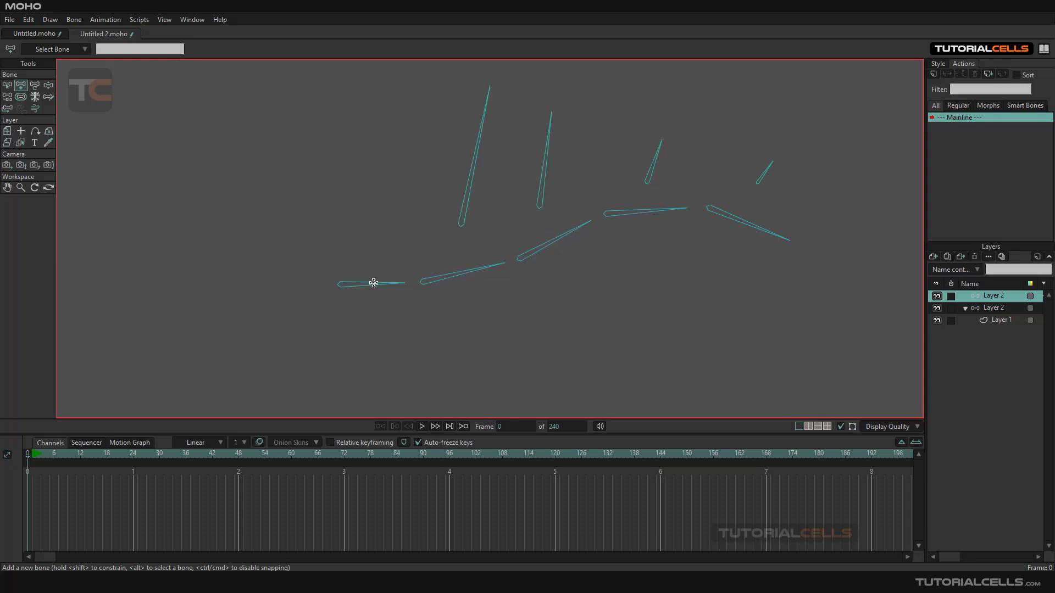
click(372, 282)
drag(367, 213, 415, 38)
scroll(403, 178, down, 2)
scroll(403, 178, down, 3)
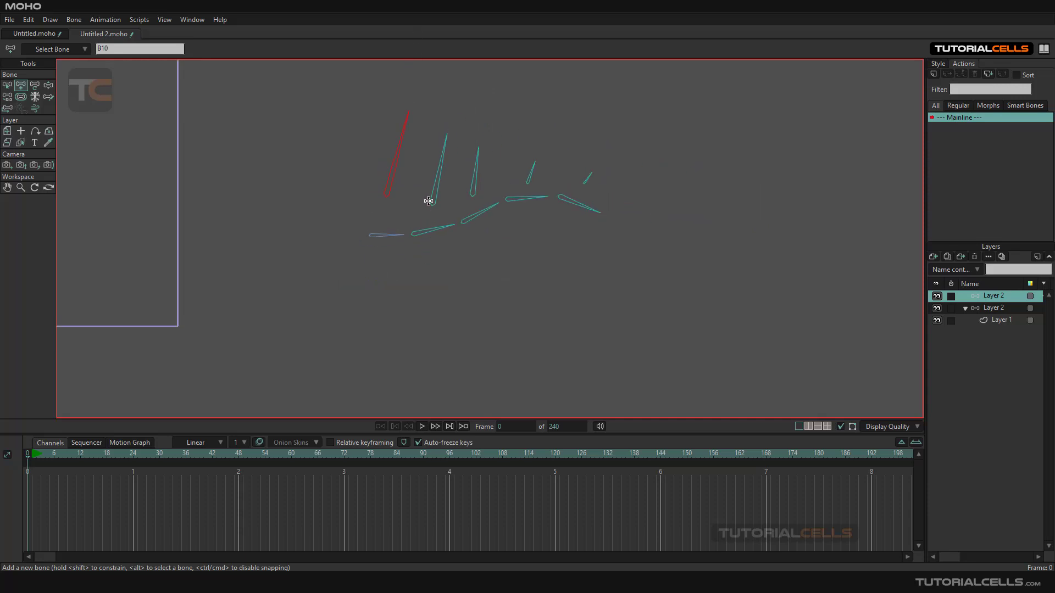
Show the branch bones' parent links, then rotate the chain's end bone upward to test.
click(11, 97)
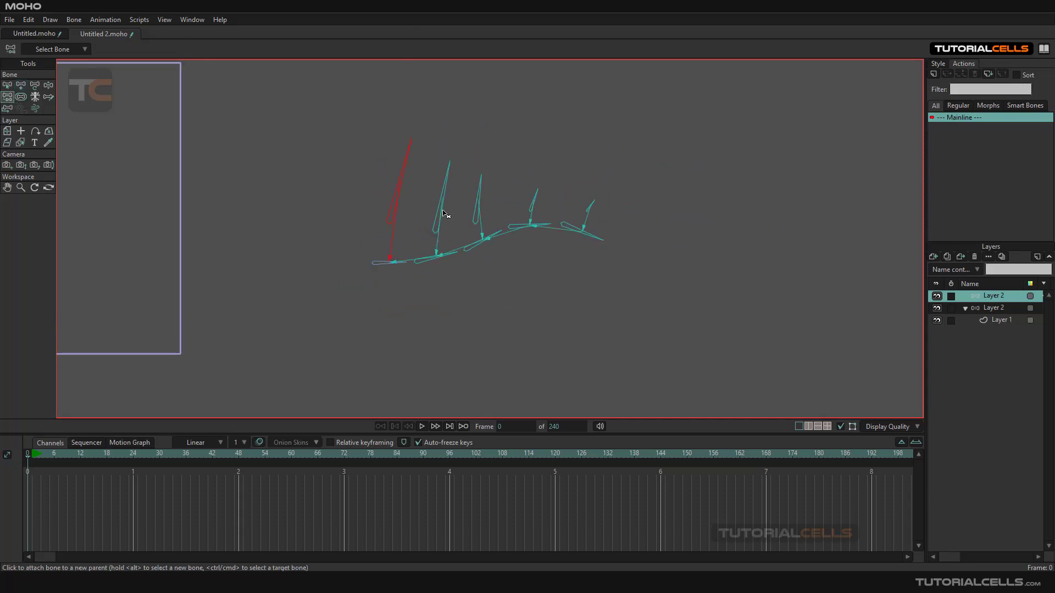
scroll(479, 245, up, 3)
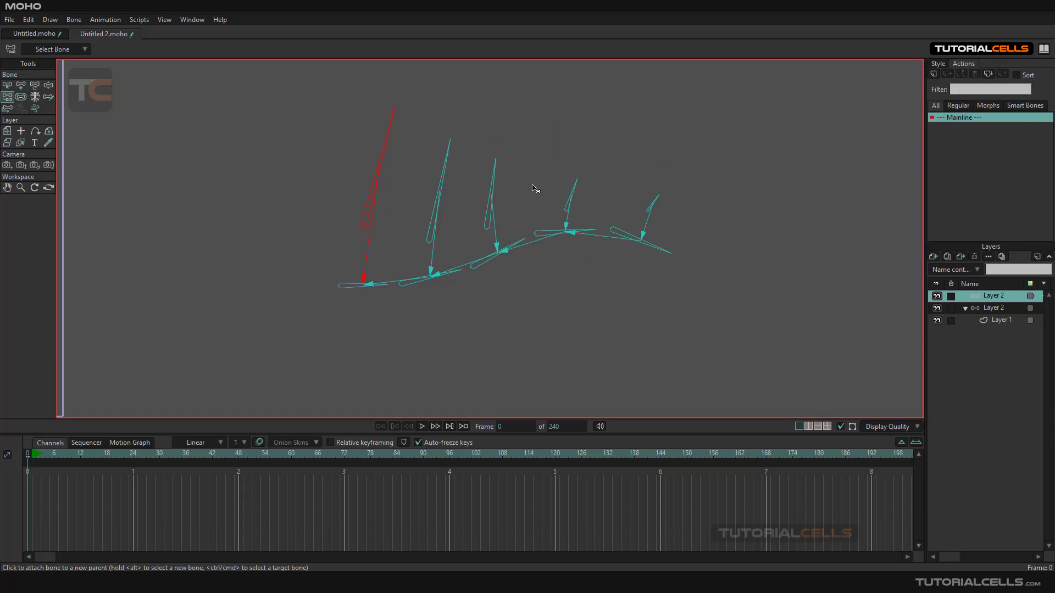
scroll(632, 217, up, 2)
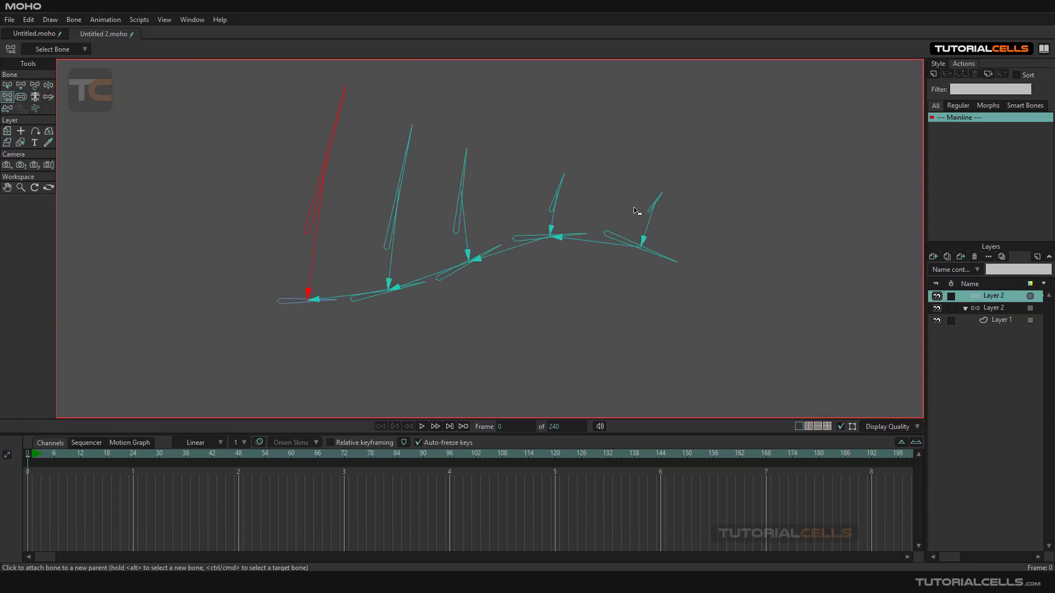
scroll(110, 225, up, 2)
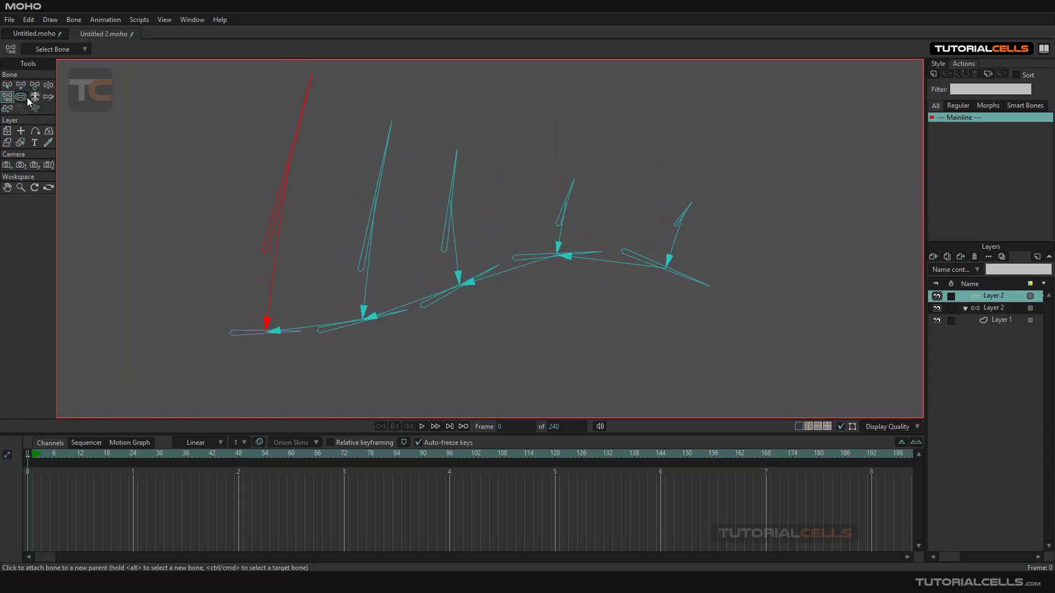
click(49, 85)
mouse_move(640, 262)
mouse_down()
mouse_move(632, 278)
mouse_move(642, 242)
mouse_move(638, 275)
mouse_move(633, 258)
mouse_up()
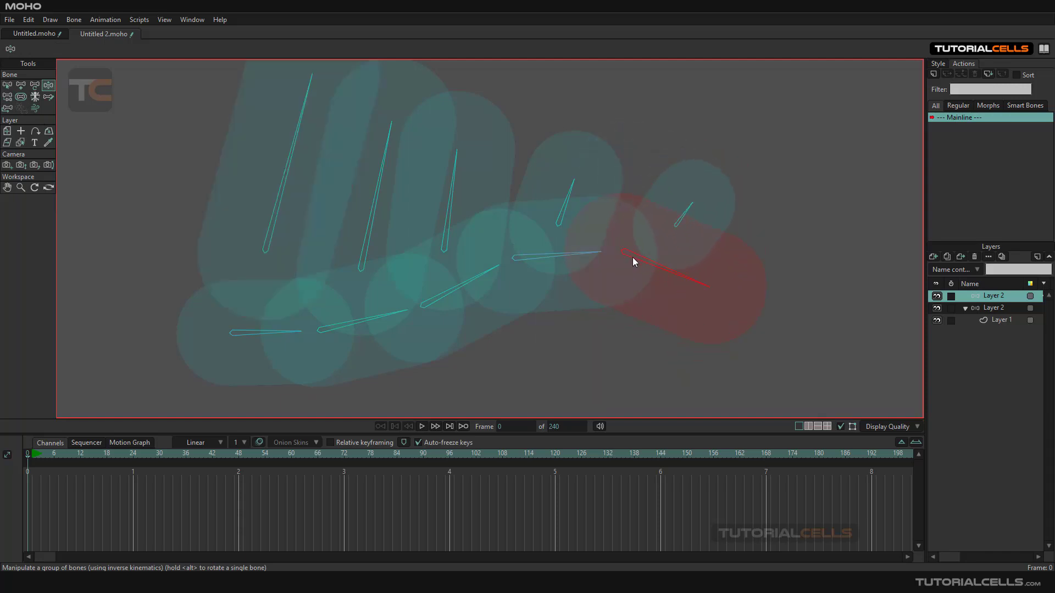
Bend the diagonal and end chain bones, then marquee-select all five upright branch bones.
click(572, 260)
drag(473, 286, 476, 259)
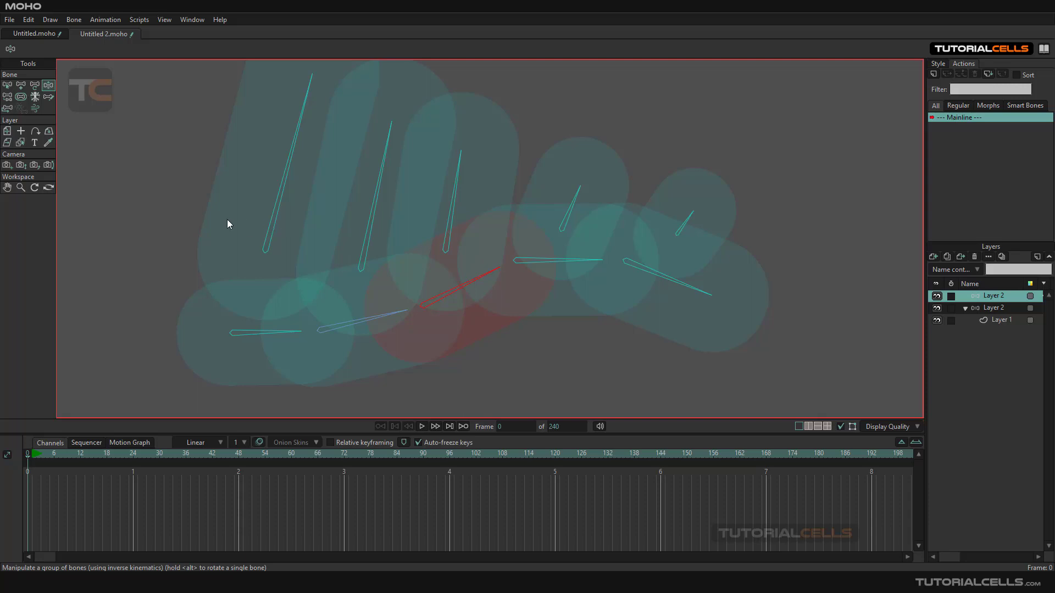
drag(627, 266, 636, 269)
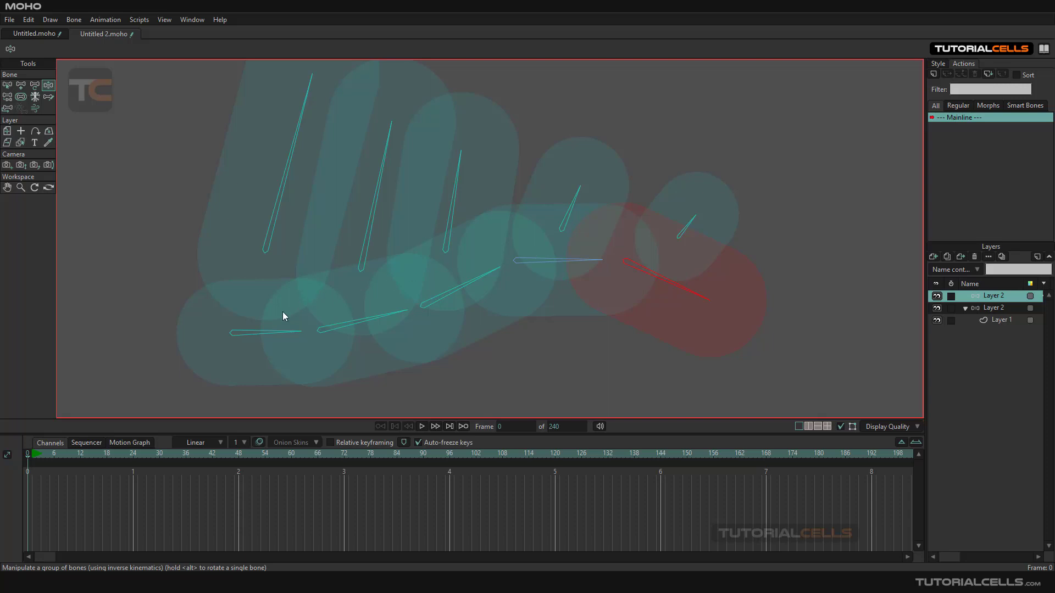
drag(337, 308, 364, 324)
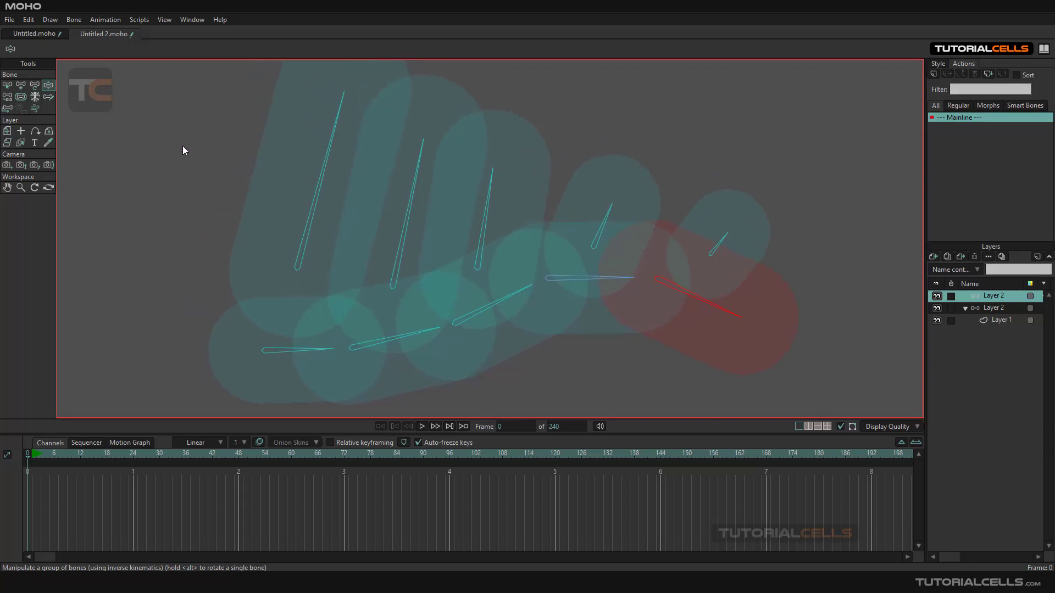
click(7, 85)
drag(247, 125, 736, 236)
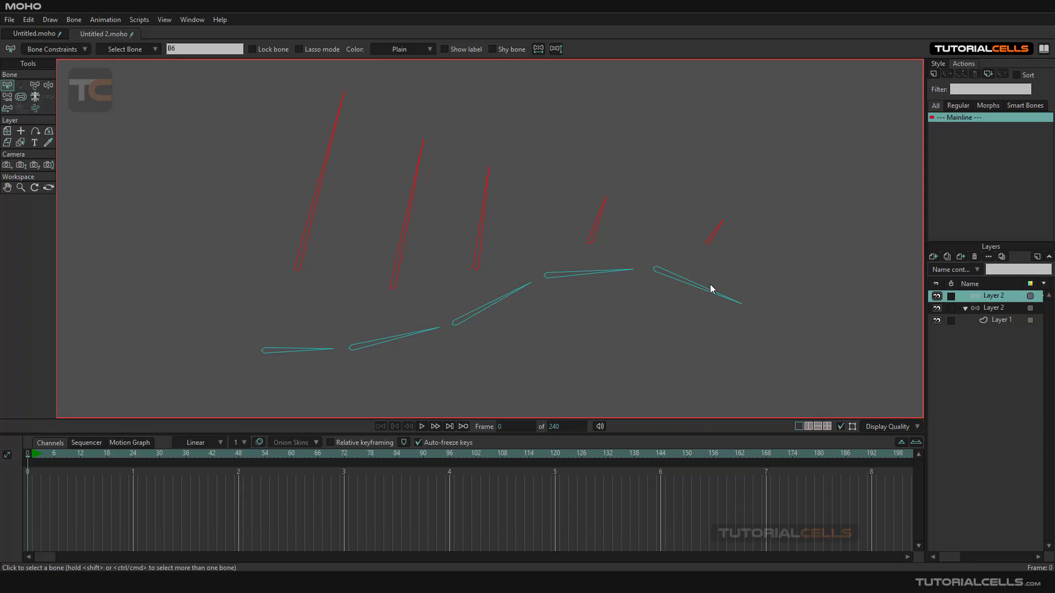
Turn on 'Ignored by inverse kinematics' for the five branch bones in Bone Constraints.
click(79, 50)
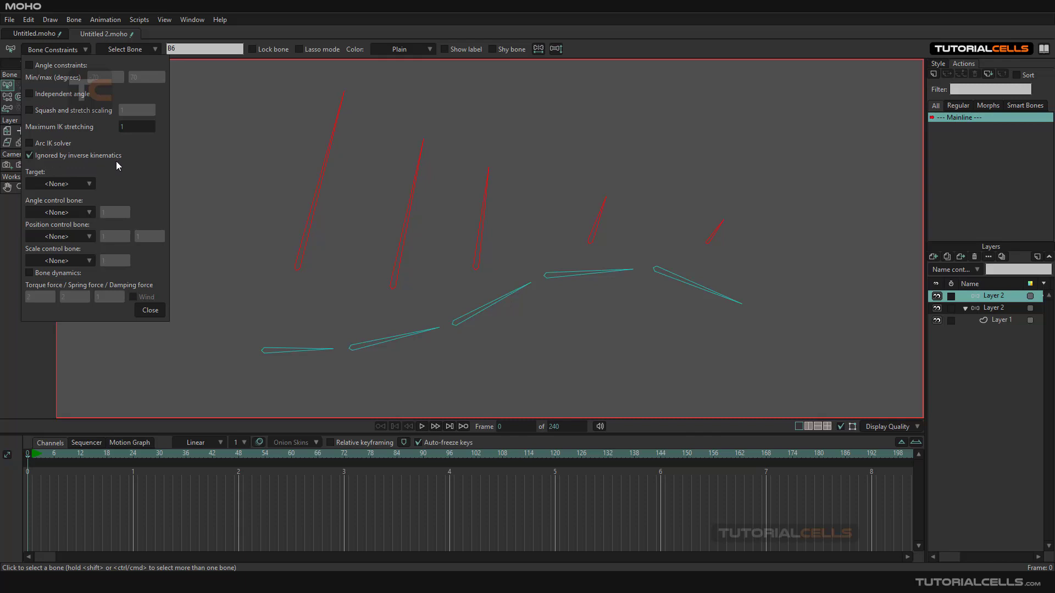
click(160, 310)
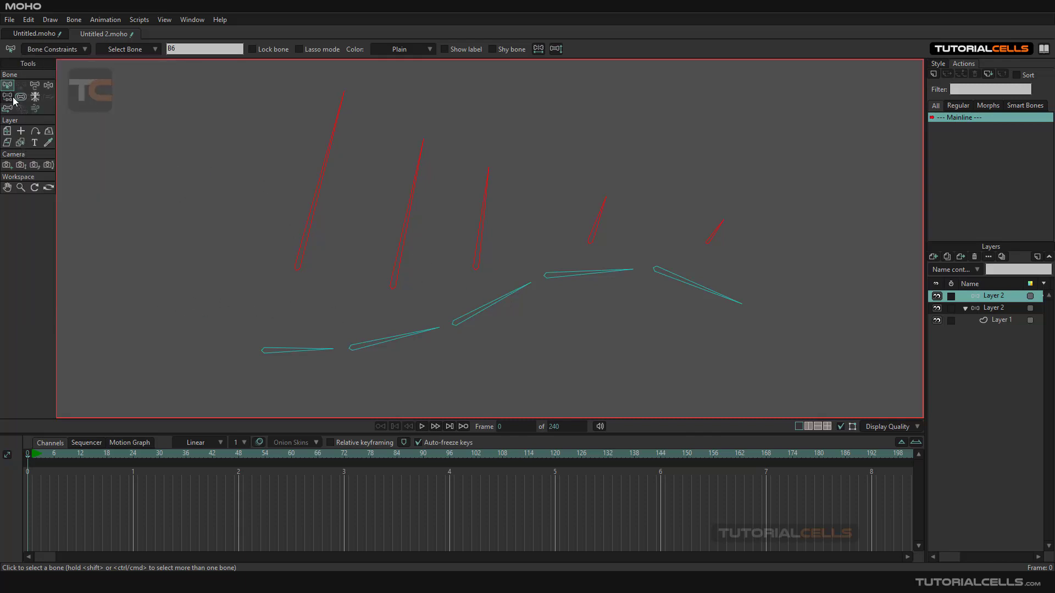
click(48, 86)
Swing the chain into a leftward curl and raise it higher on the canvas.
drag(674, 273, 759, 344)
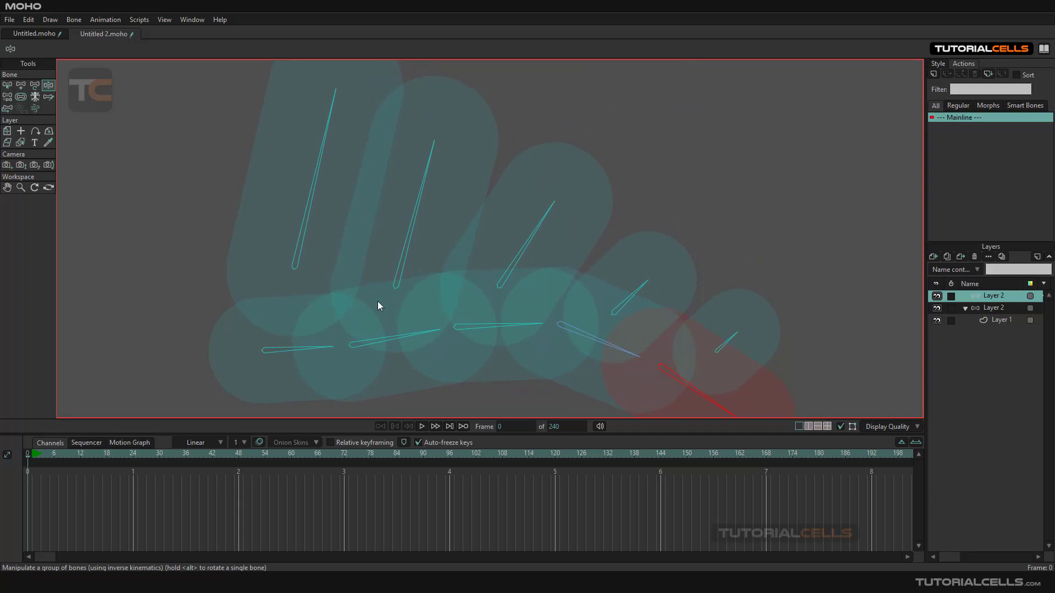
mouse_move(378, 301)
mouse_down()
mouse_move(471, 242)
mouse_move(436, 246)
mouse_up()
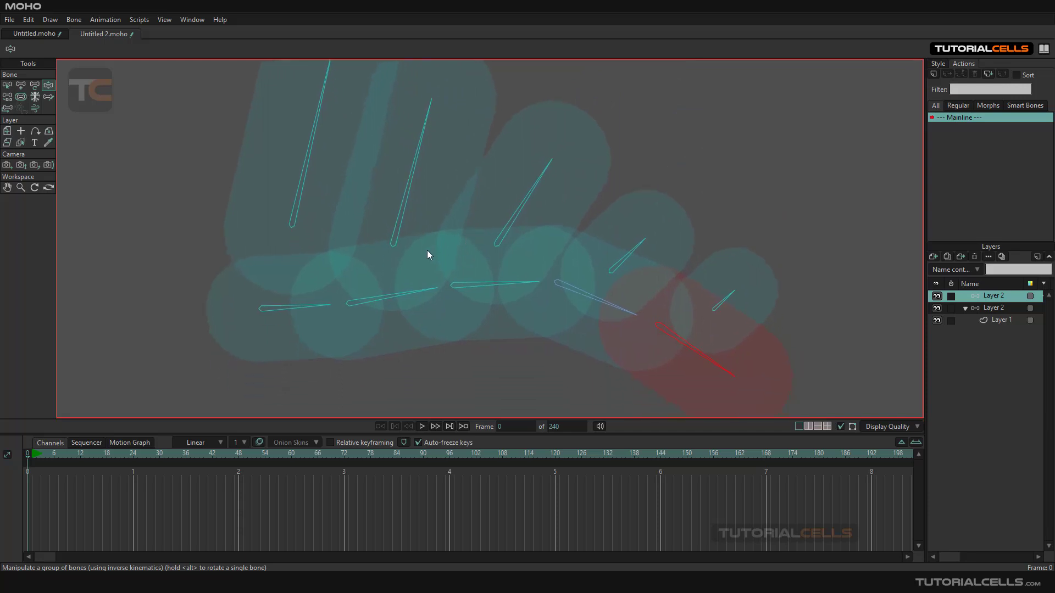
scroll(427, 250, down, 2)
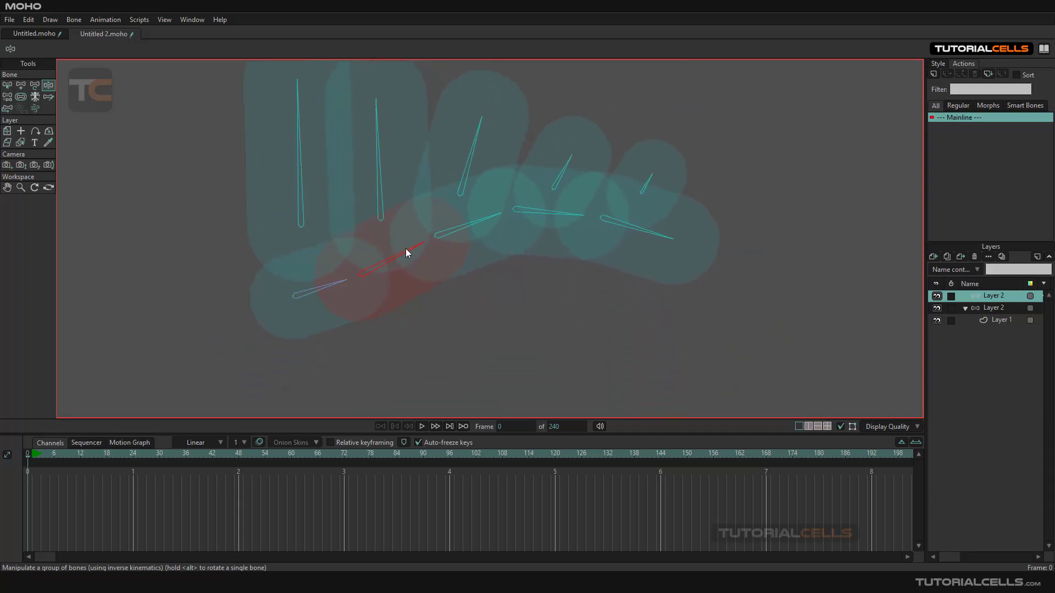